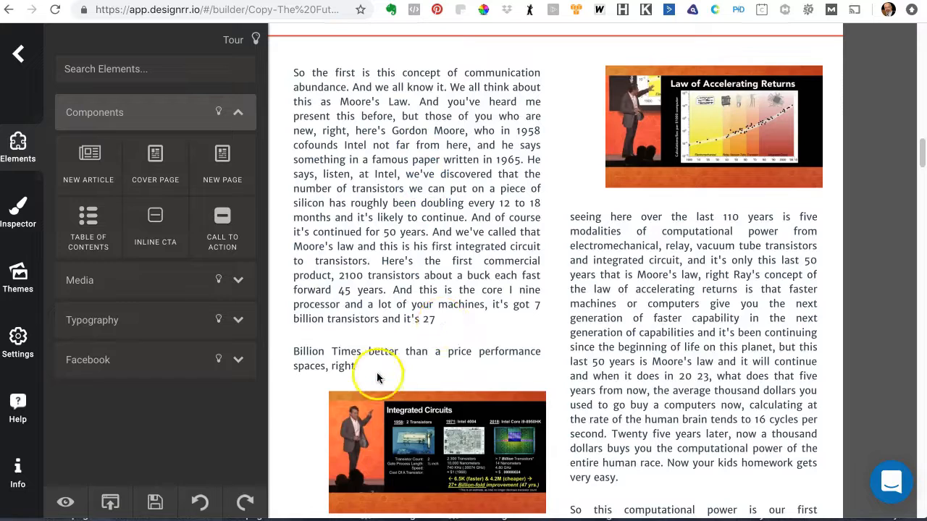
# Step: Split the opening transcript paragraph into two, breaking before "Now in physics that's called jerk"
pyautogui.click(686, 285)
pyautogui.click(482, 264)
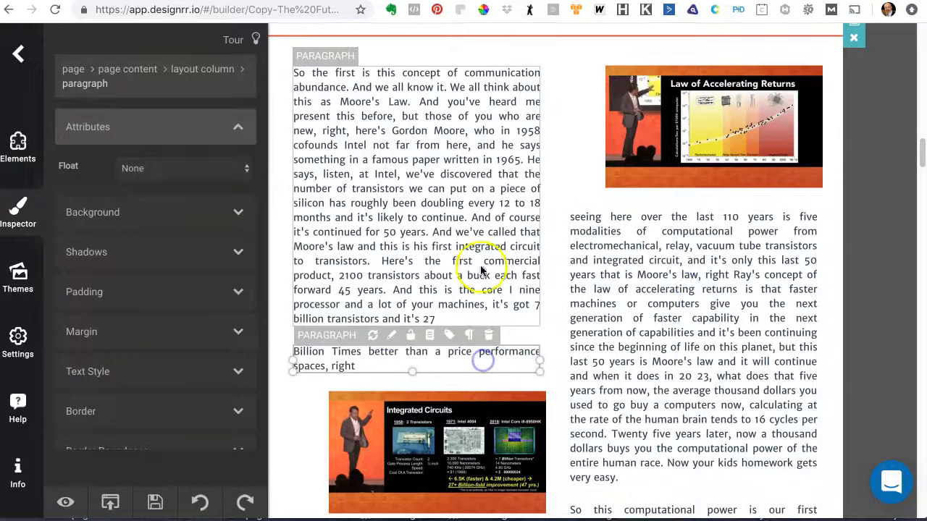
pyautogui.click(669, 293)
pyautogui.scroll(15, 489, 247)
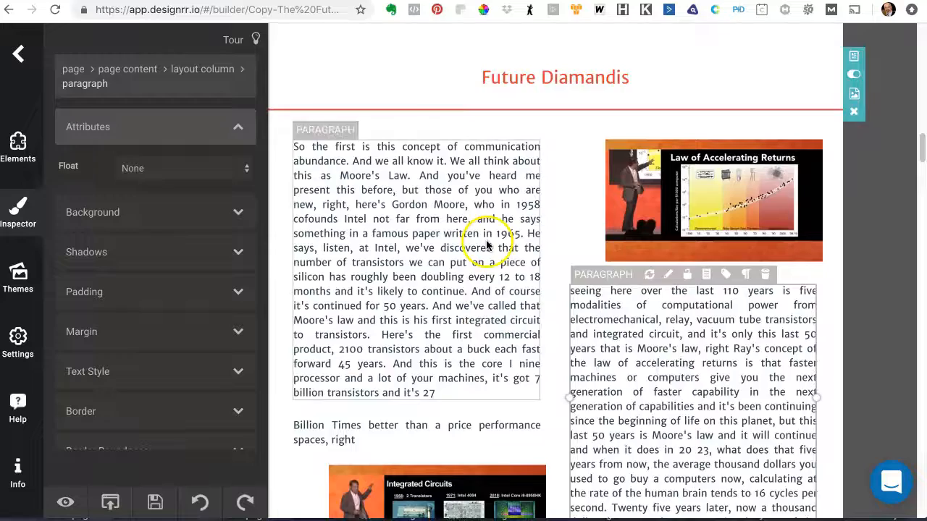
pyautogui.scroll(5, 486, 244)
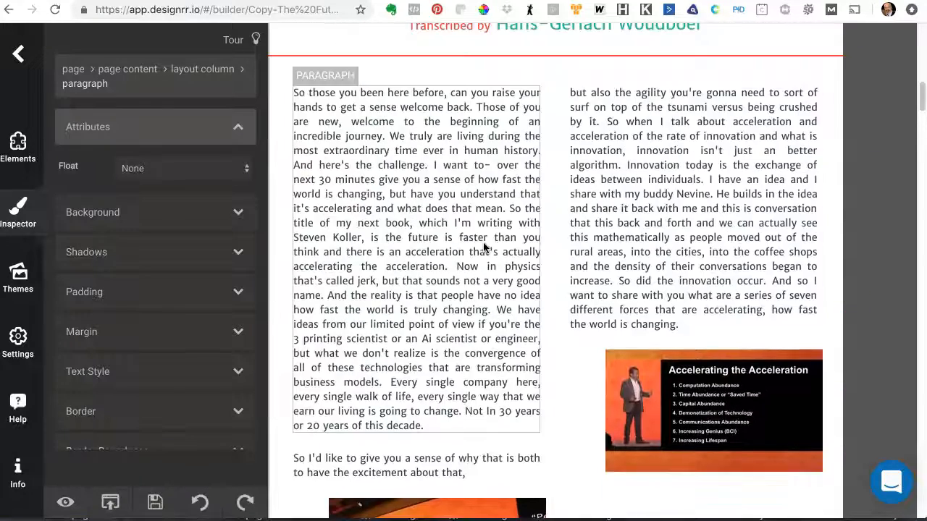
pyautogui.scroll(-5, 485, 246)
pyautogui.scroll(-3, 481, 248)
pyautogui.scroll(7, 481, 247)
pyautogui.click(441, 296)
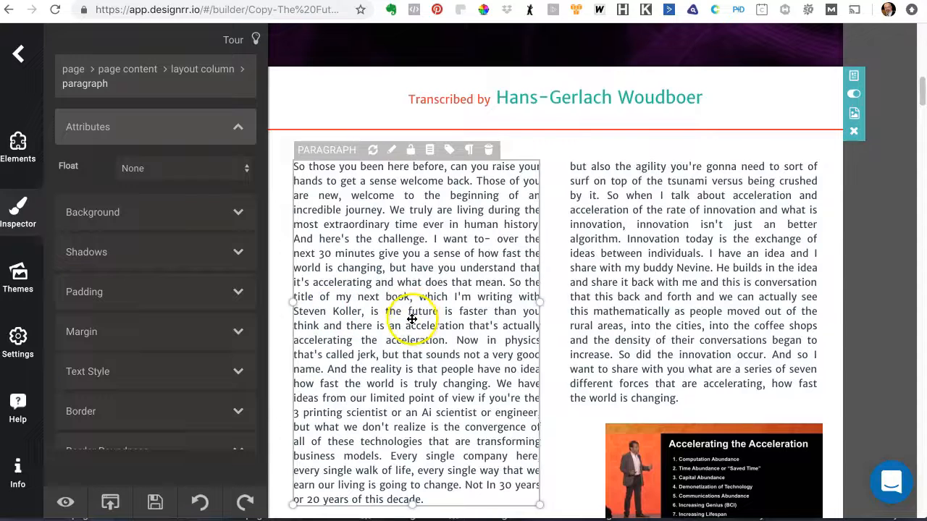
pyautogui.doubleClick(456, 340)
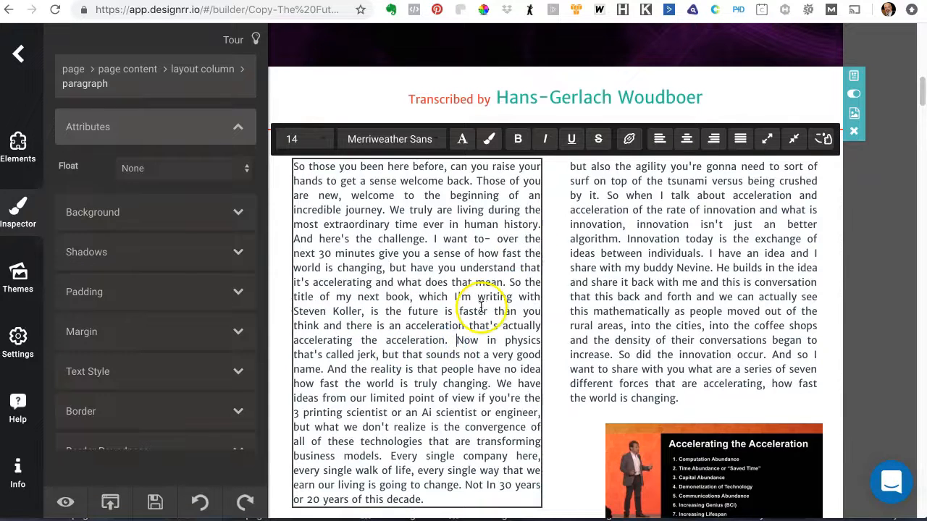
pyautogui.press('Return')
# Step: Split the right-column paragraph into two before "He builds in the idea"
pyautogui.scroll(-3, 455, 267)
pyautogui.scroll(-1, 452, 265)
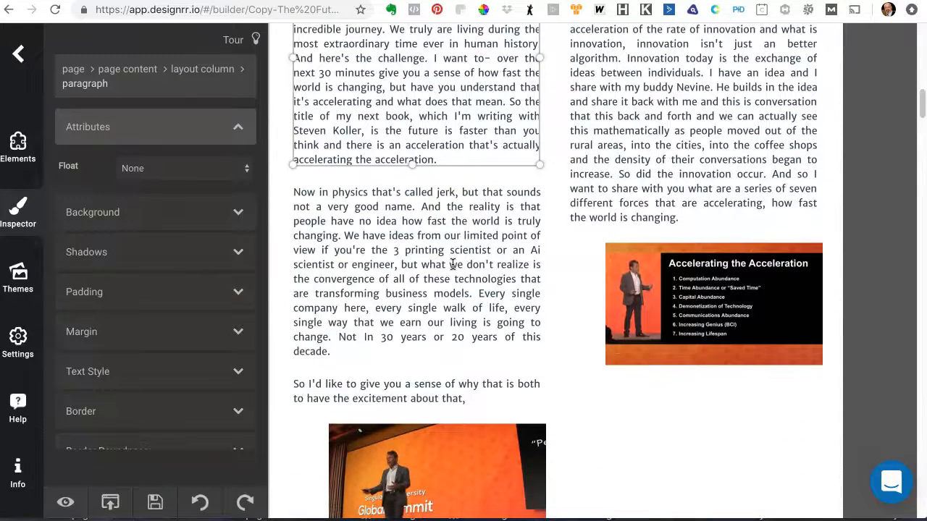
pyautogui.scroll(2, 558, 182)
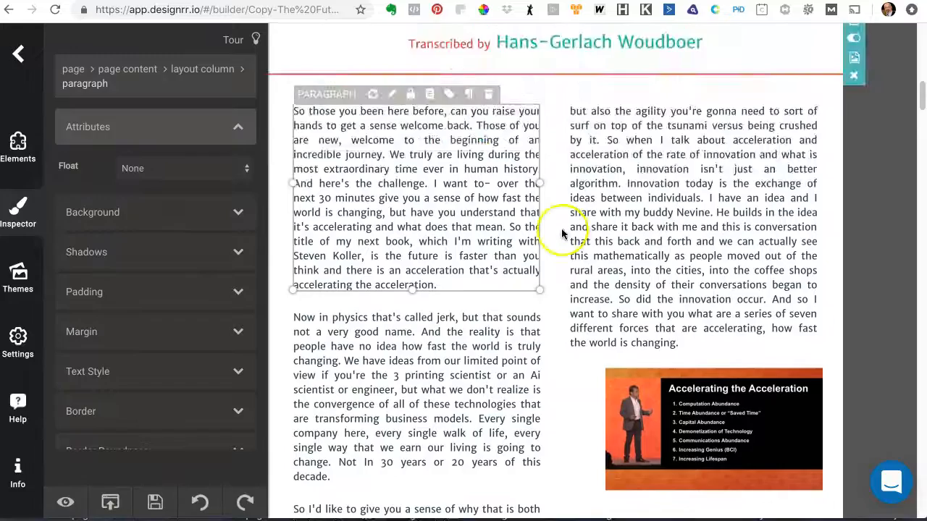
pyautogui.click(713, 213)
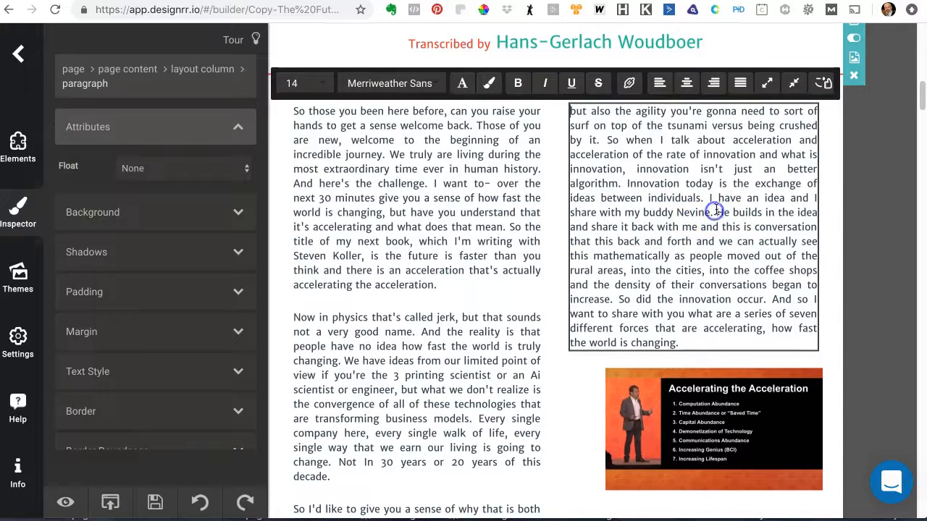
pyautogui.click(766, 83)
# Step: Split the "So the first is this concept" paragraph into two before "He says, listen, at Intel"
pyautogui.scroll(-7, 663, 178)
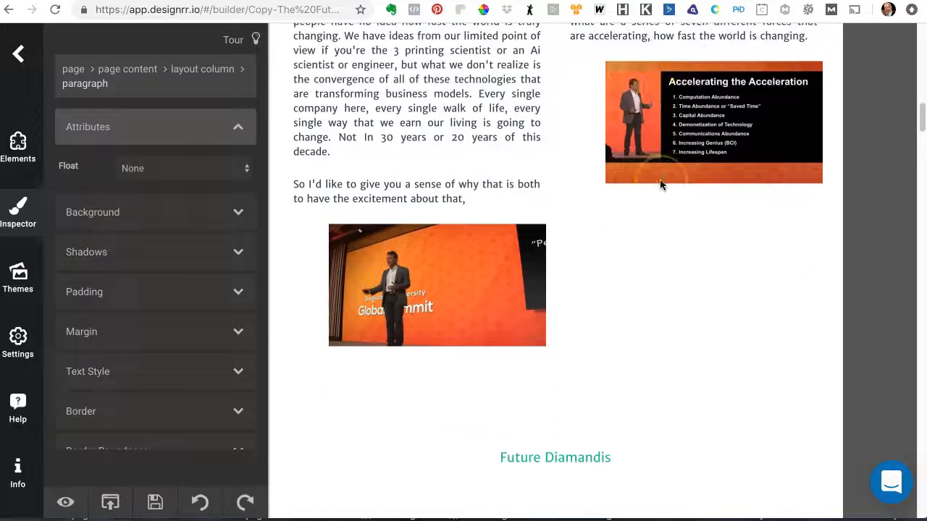
pyautogui.scroll(-3, 659, 185)
pyautogui.click(492, 263)
pyautogui.click(427, 280)
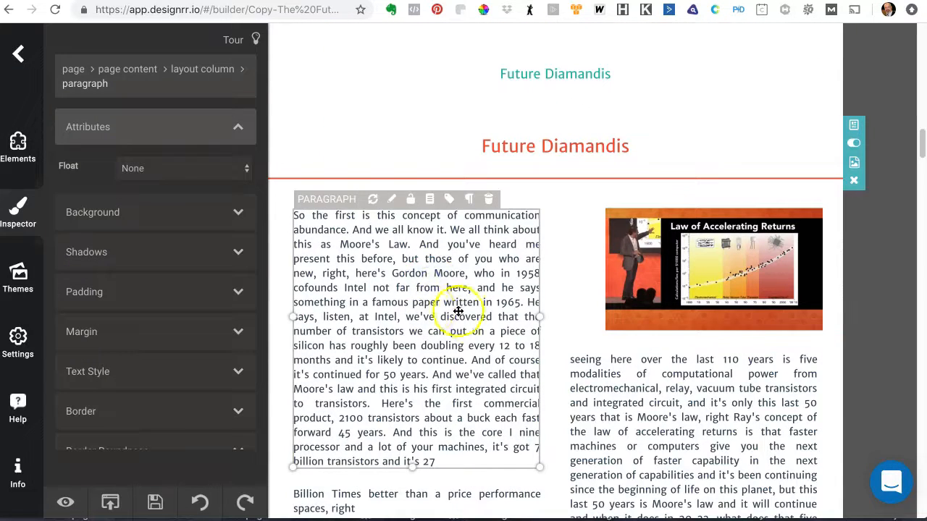
pyautogui.click(524, 302)
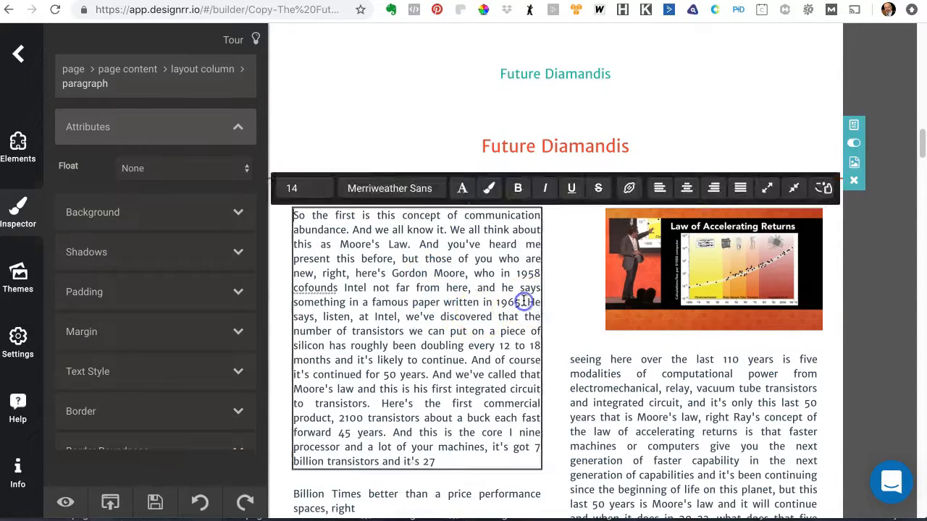
pyautogui.press('Return')
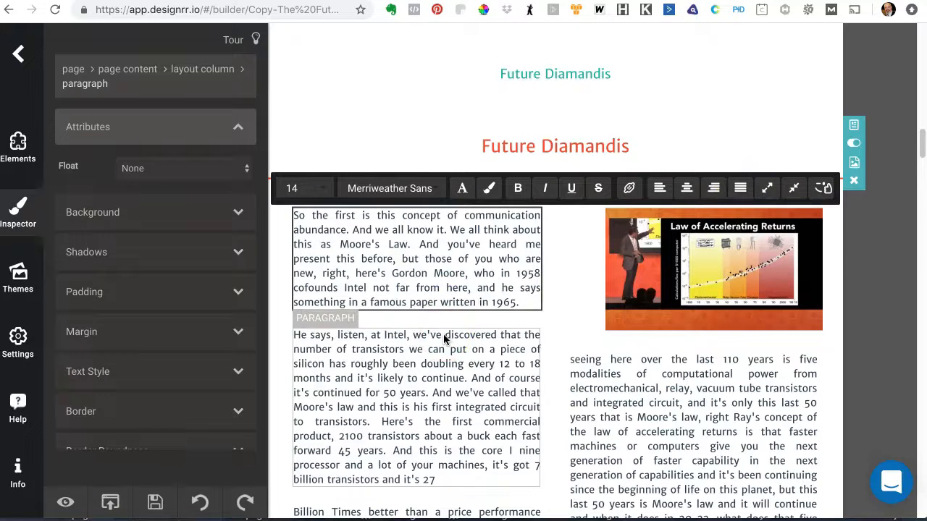
# Step: Delete the "So the first is this concept of communication abundance" paragraph, then undo the deletion
pyautogui.click(461, 265)
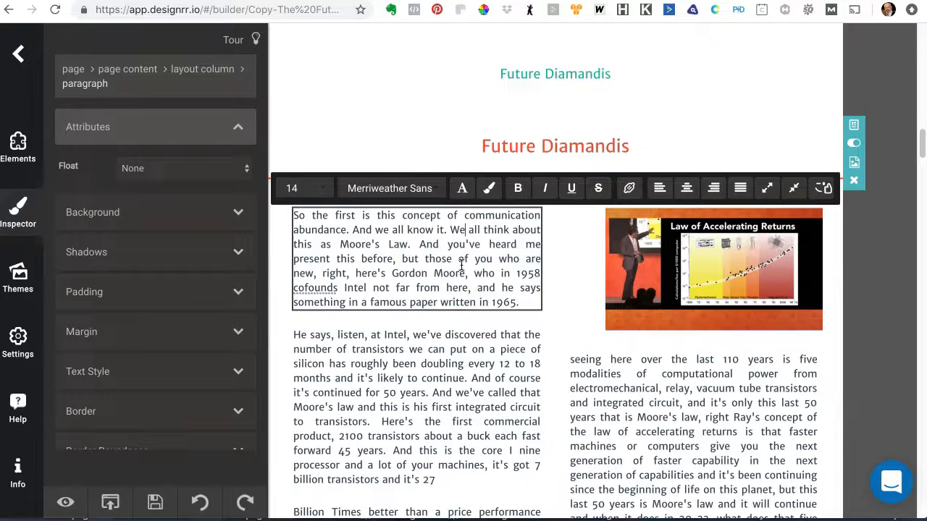
pyautogui.click(459, 385)
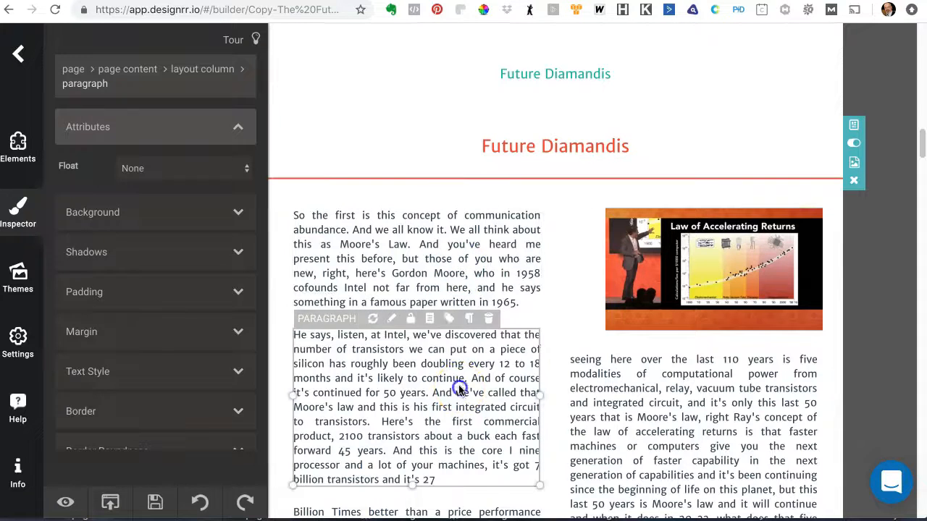
pyautogui.click(507, 255)
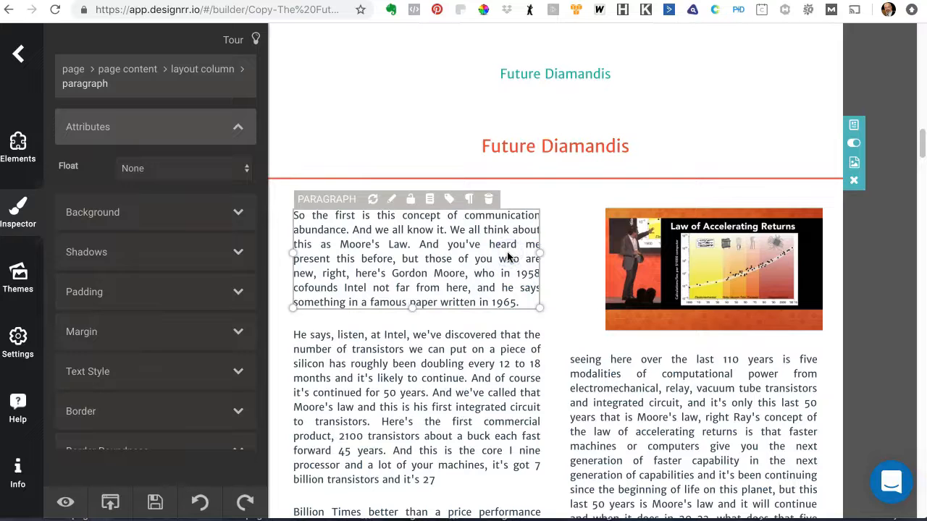
pyautogui.press('Delete')
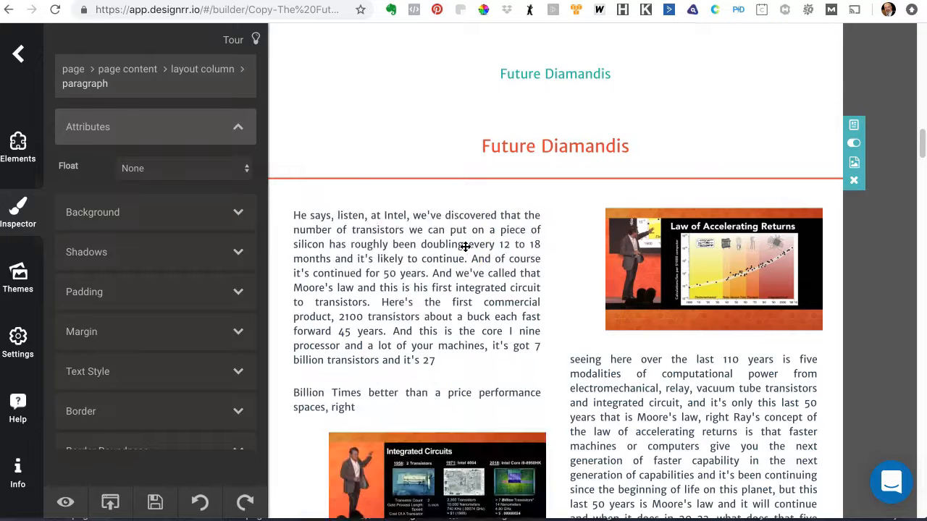
pyautogui.hotkey('ctrl', 'z')
# Step: Split the "He says, listen, at Intel" paragraph into two before "Here's the first commercial product"
pyautogui.scroll(8, 517, 232)
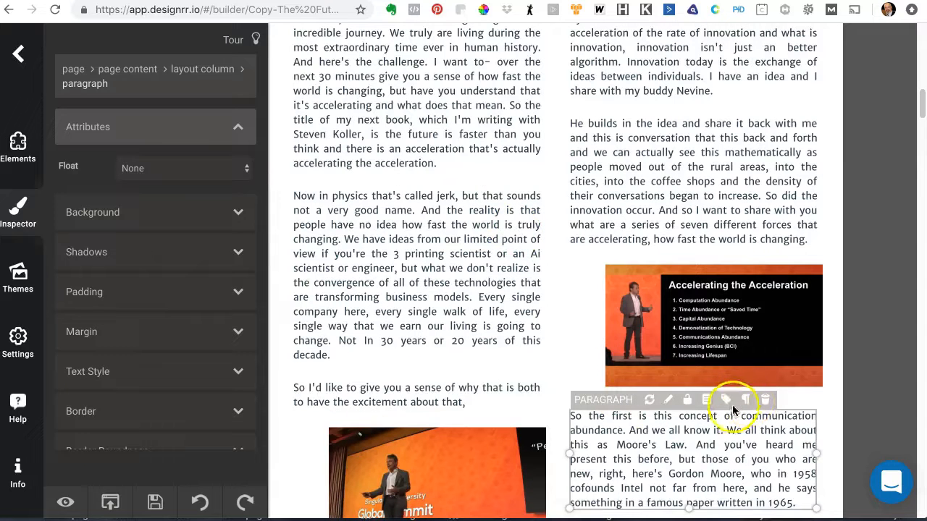
pyautogui.scroll(-5, 563, 280)
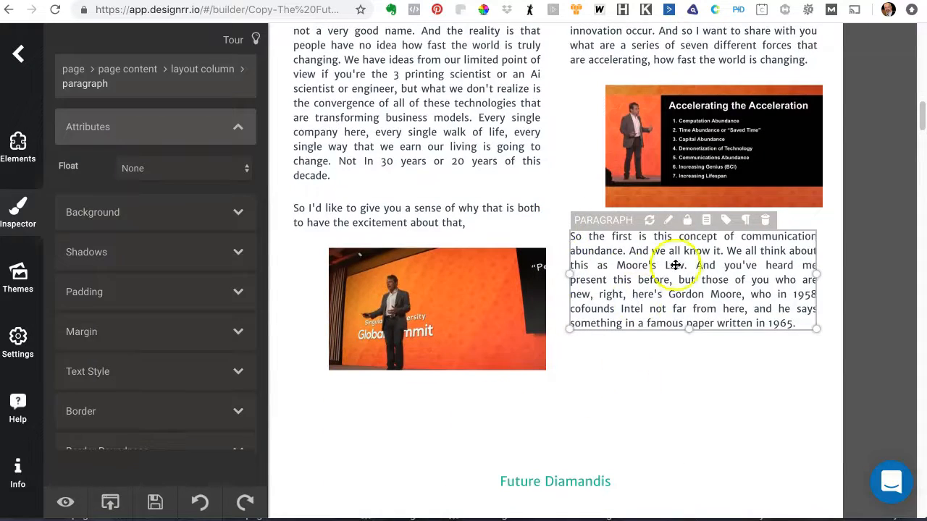
pyautogui.scroll(-5, 681, 287)
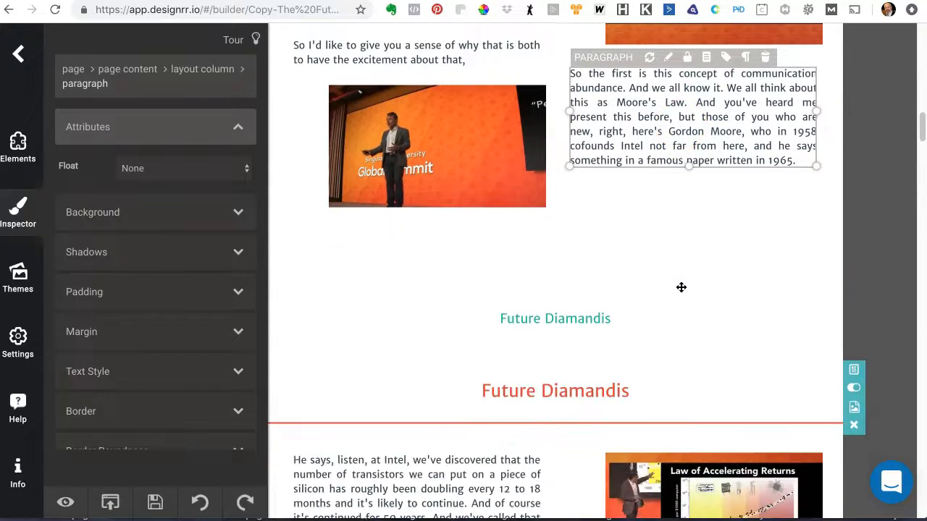
pyautogui.scroll(-2, 430, 362)
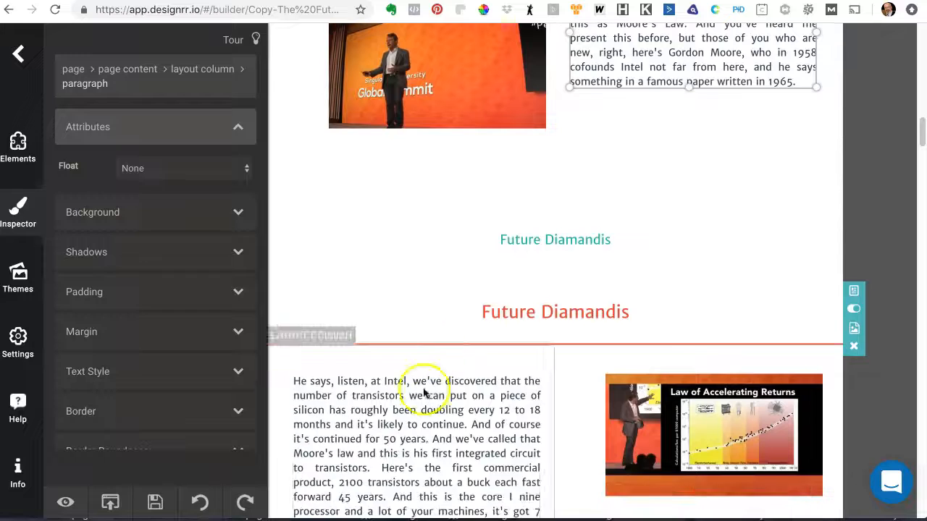
pyautogui.click(452, 435)
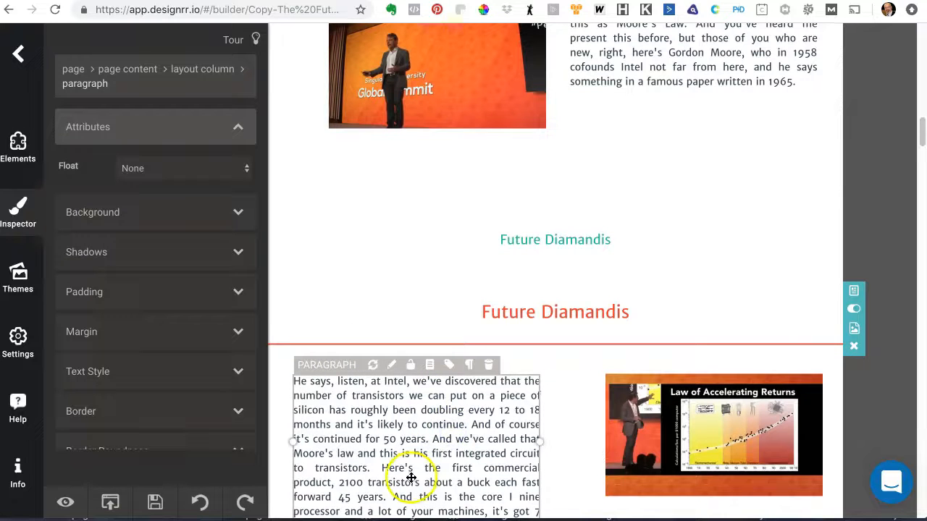
pyautogui.click(377, 467)
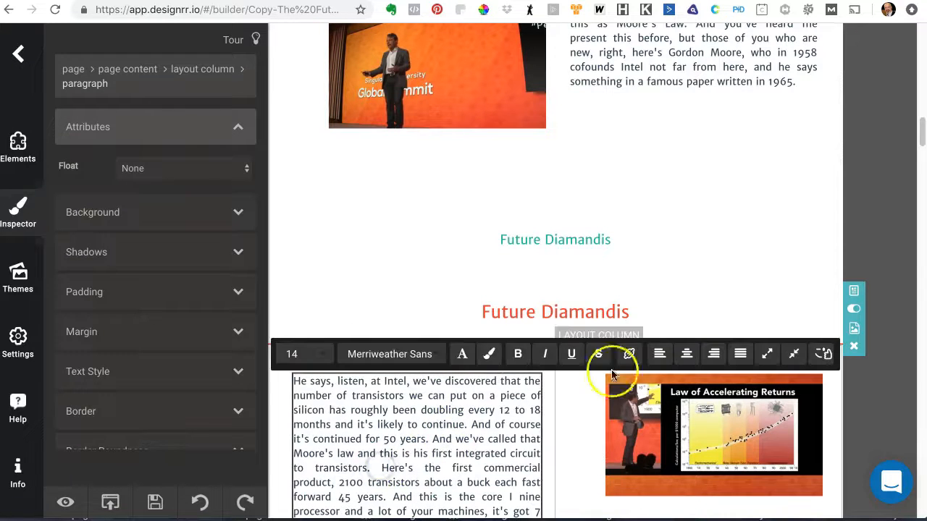
pyautogui.click(767, 354)
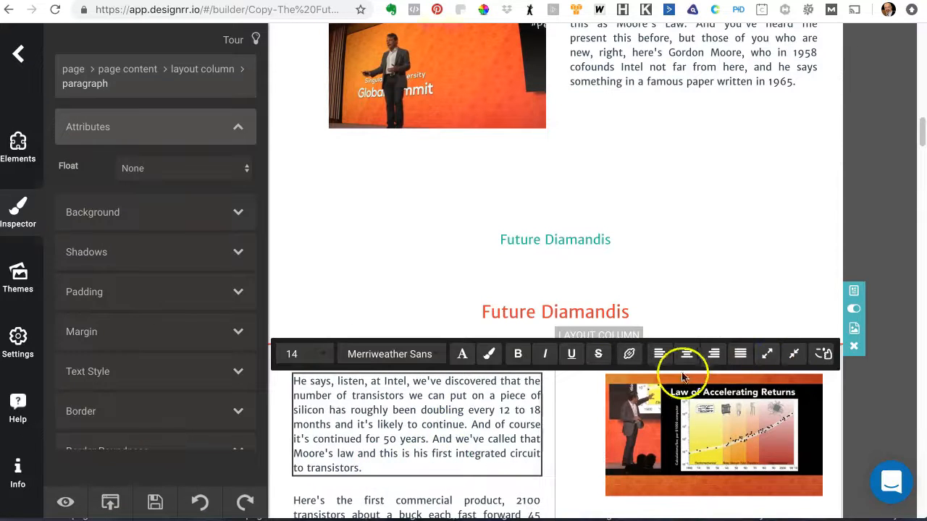
# Step: Split the "but also the agility" paragraph into two before "So when I talk about acceleration"
pyautogui.click(441, 502)
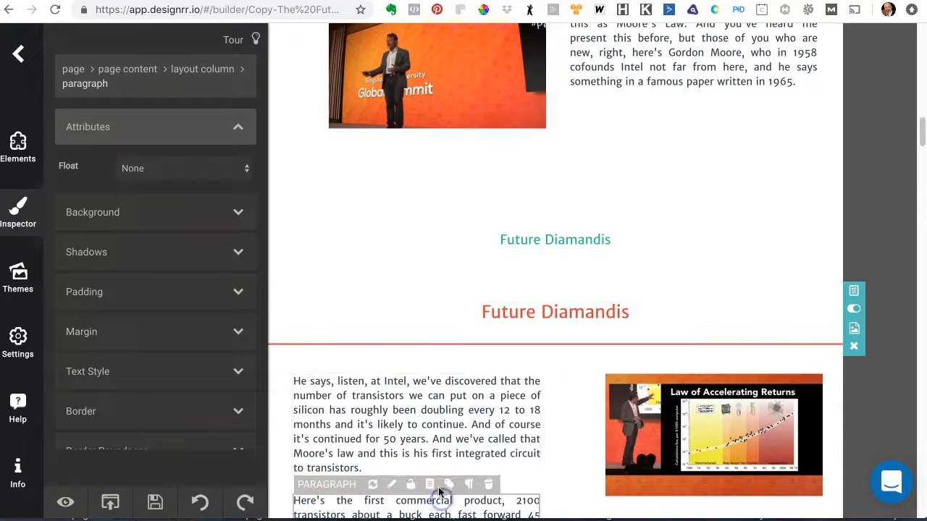
pyautogui.click(433, 432)
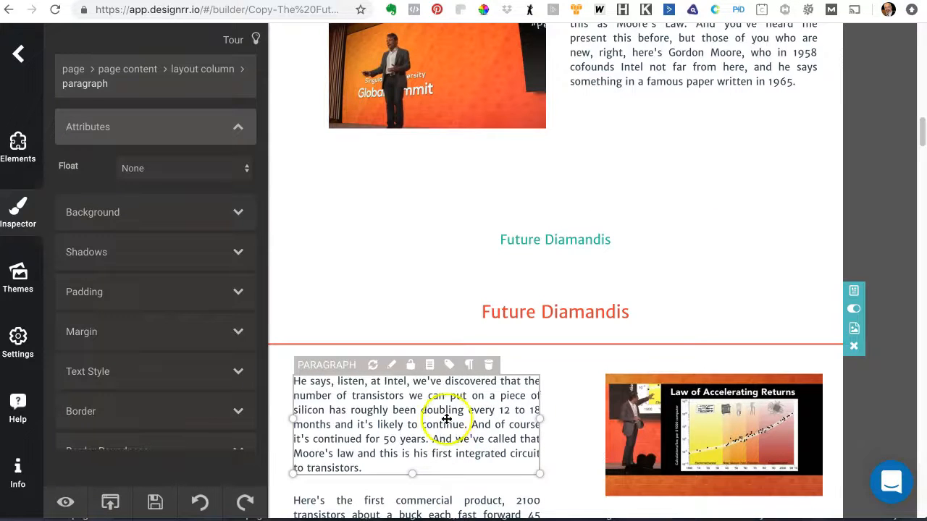
pyautogui.scroll(10, 521, 254)
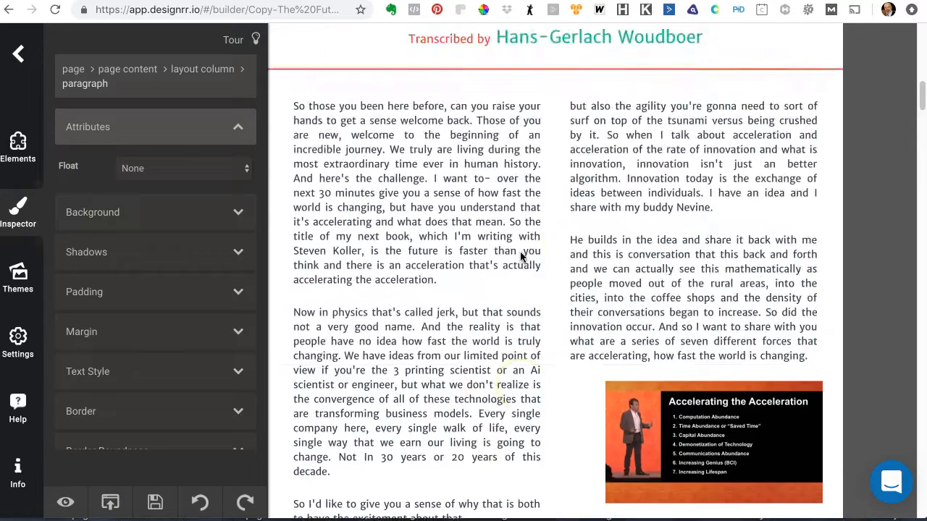
pyautogui.click(666, 144)
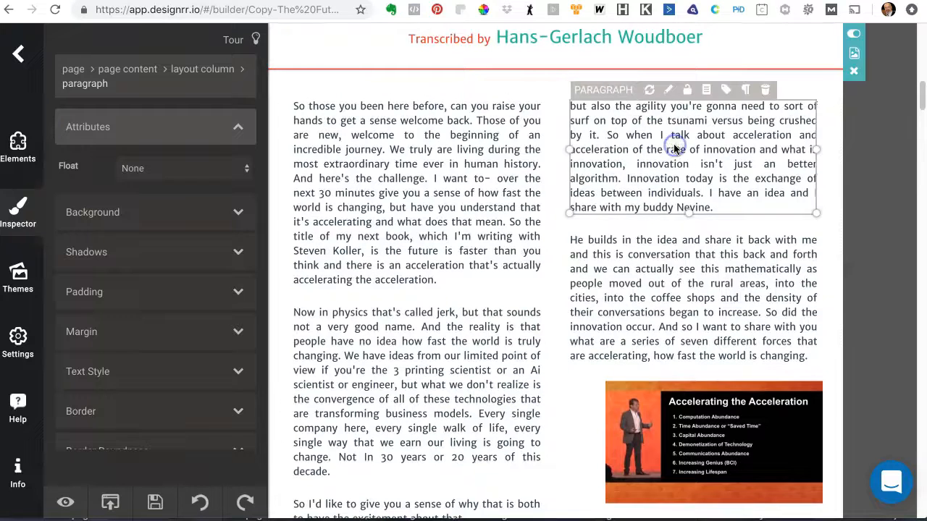
pyautogui.click(610, 134)
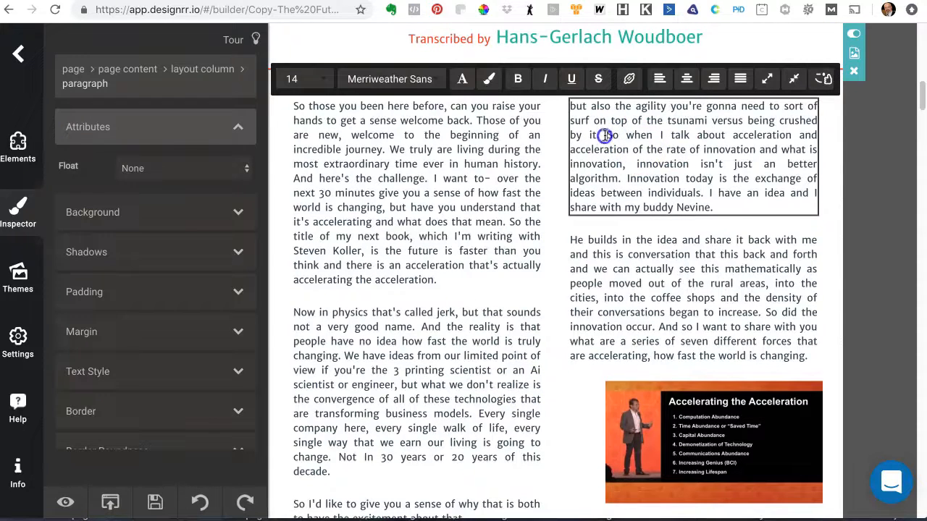
pyautogui.click(767, 79)
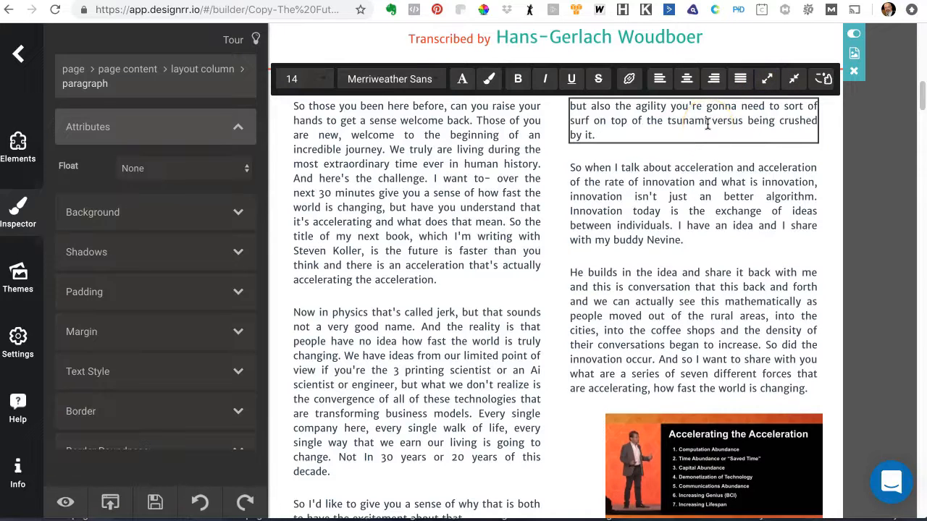
# Step: Merge the "So when I talk about acceleration" paragraph with the following "He builds in the idea" paragraph
pyautogui.click(702, 170)
pyautogui.click(670, 110)
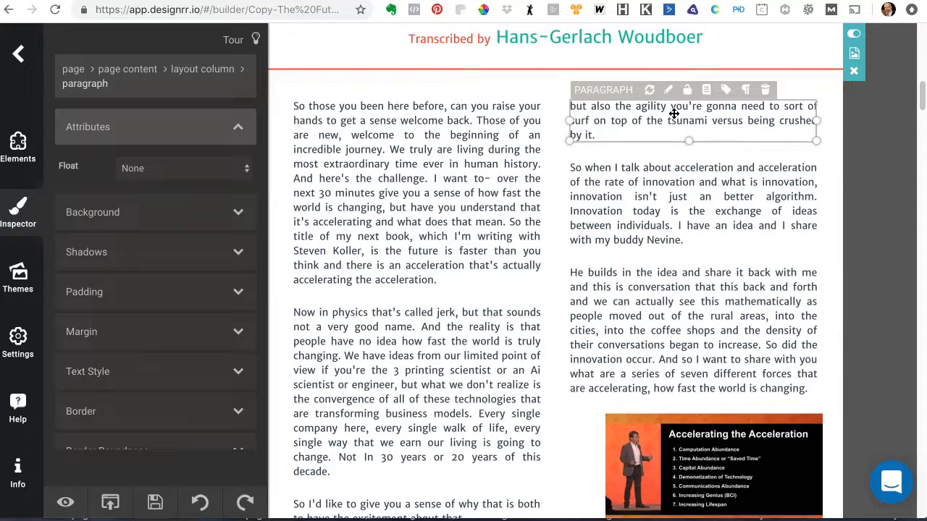
pyautogui.scroll(-5, 652, 168)
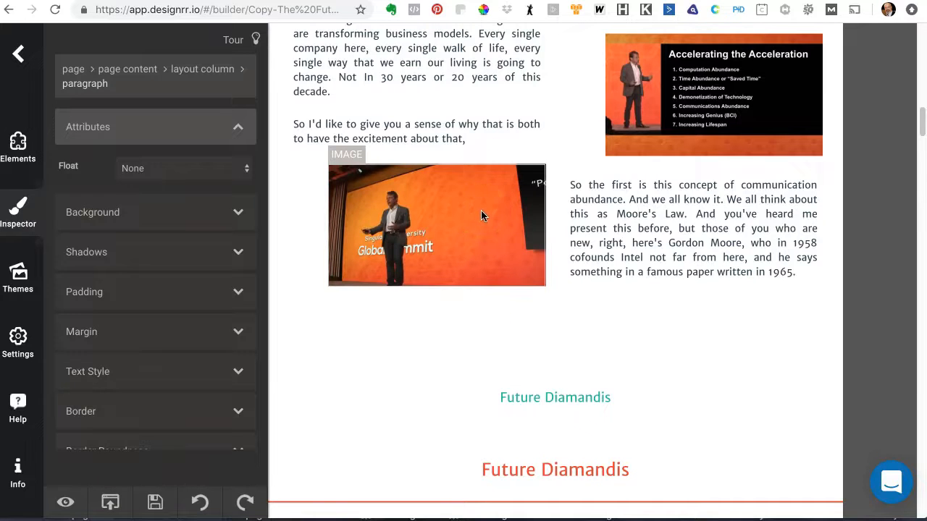
pyautogui.scroll(2, 510, 177)
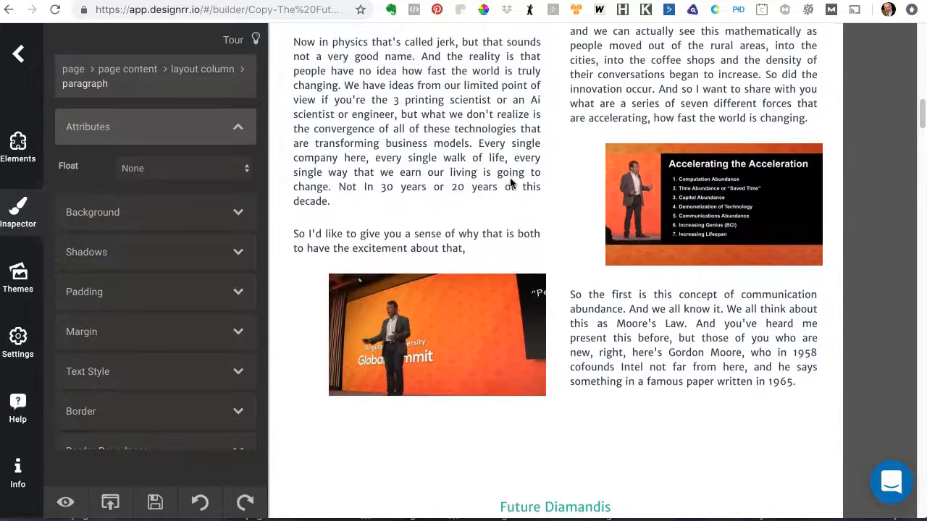
pyautogui.scroll(4, 510, 182)
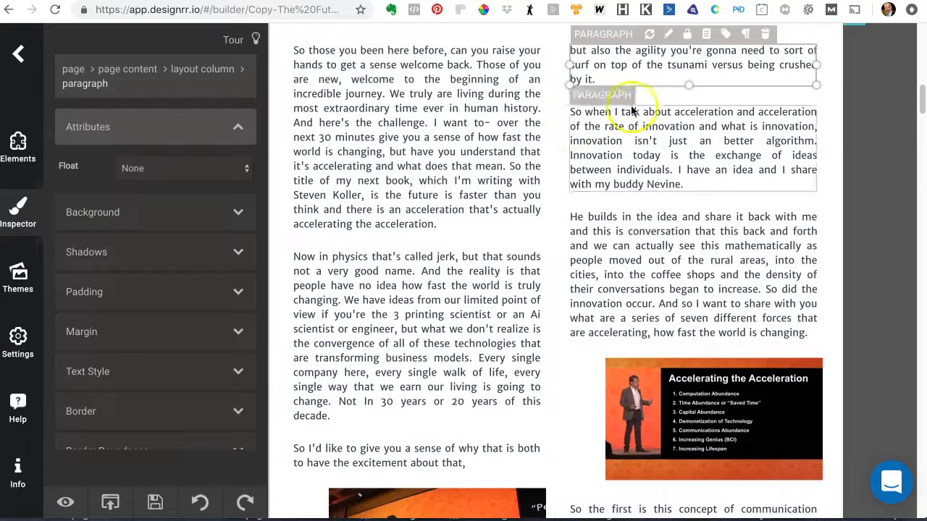
pyautogui.click(676, 142)
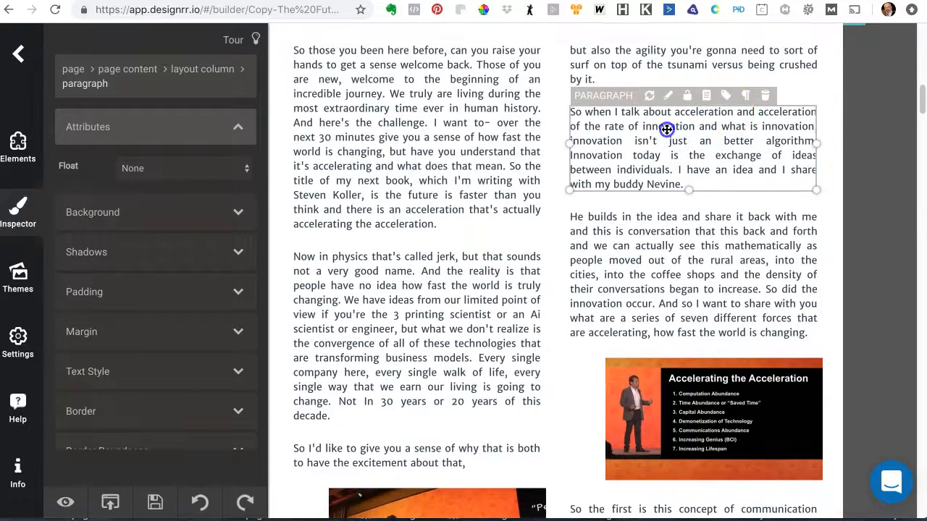
pyautogui.click(666, 129)
pyautogui.click(796, 85)
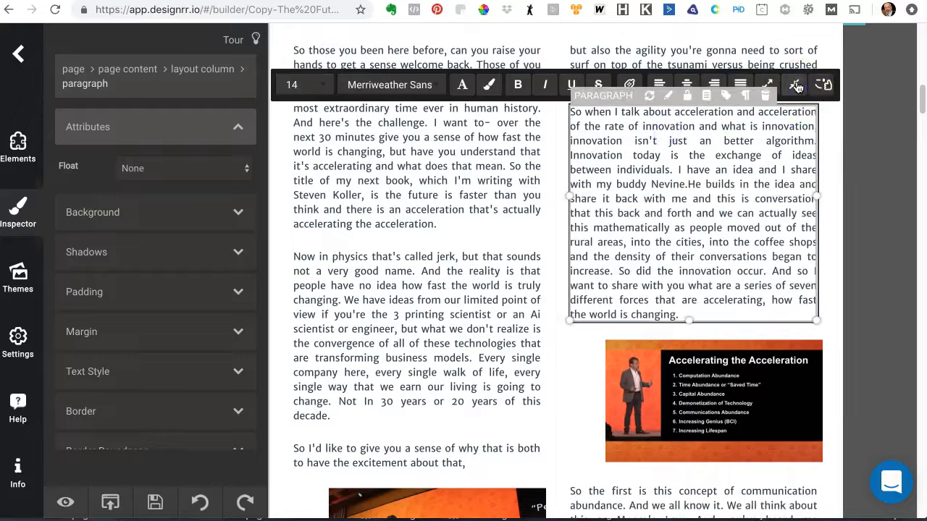
# Step: Split the acceleration paragraph before "He builds in the idea", and merge the "but also the agility" paragraph with the "So when I talk about acceleration" paragraph
pyautogui.click(690, 184)
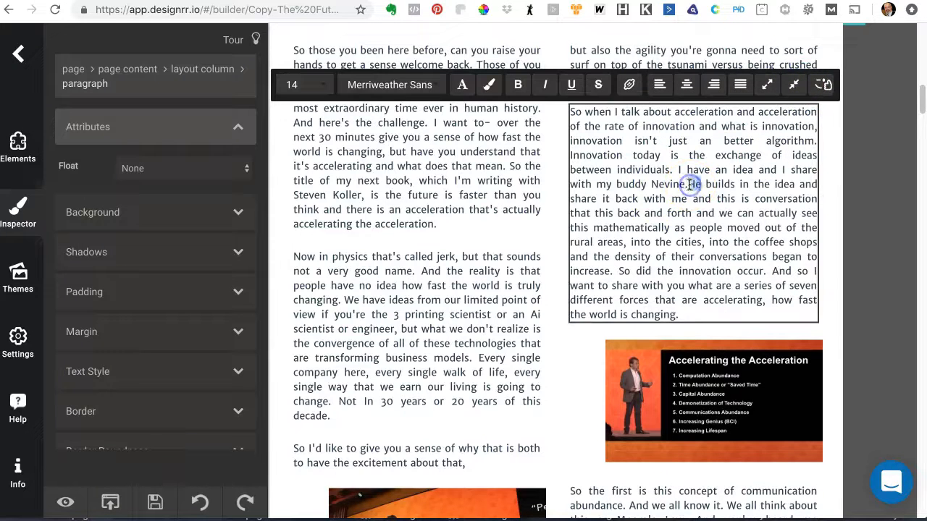
pyautogui.click(767, 84)
pyautogui.scroll(2, 746, 138)
pyautogui.click(704, 114)
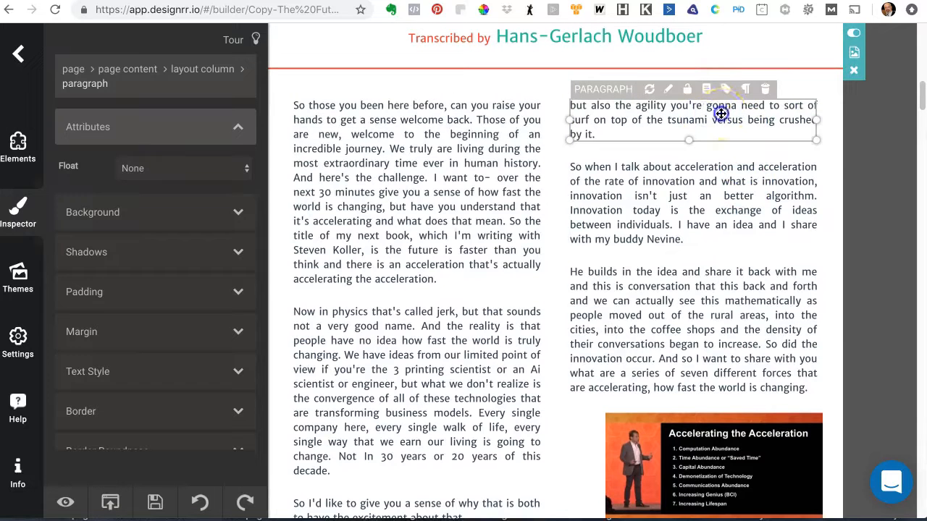
pyautogui.click(721, 114)
pyautogui.click(793, 77)
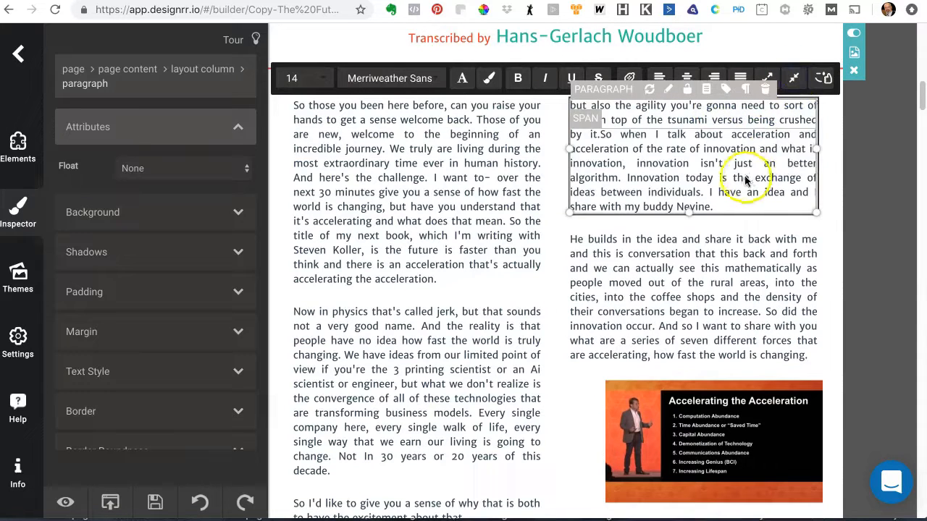
pyautogui.click(600, 131)
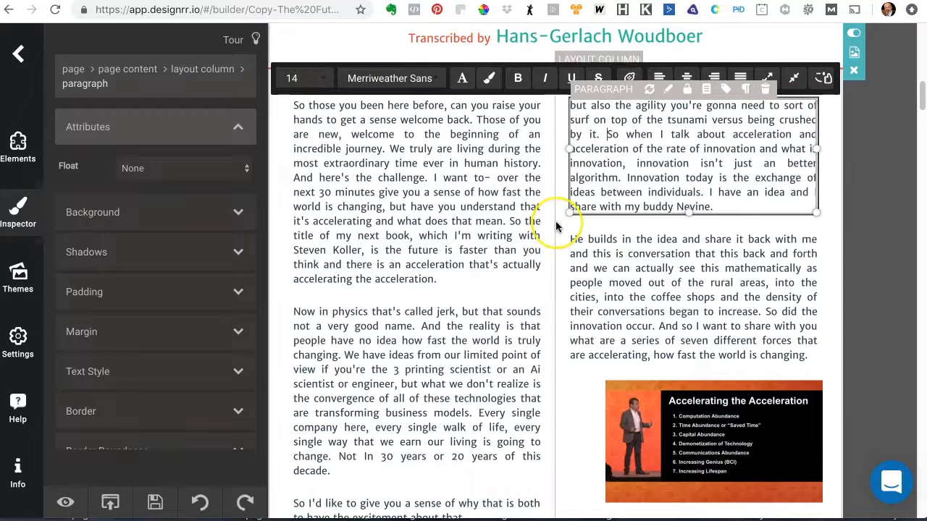
# Step: Split the "seeing here over the last 110 years" paragraph into two before "Ray's concept of the law"
pyautogui.scroll(-2, 554, 224)
pyautogui.scroll(-6, 556, 227)
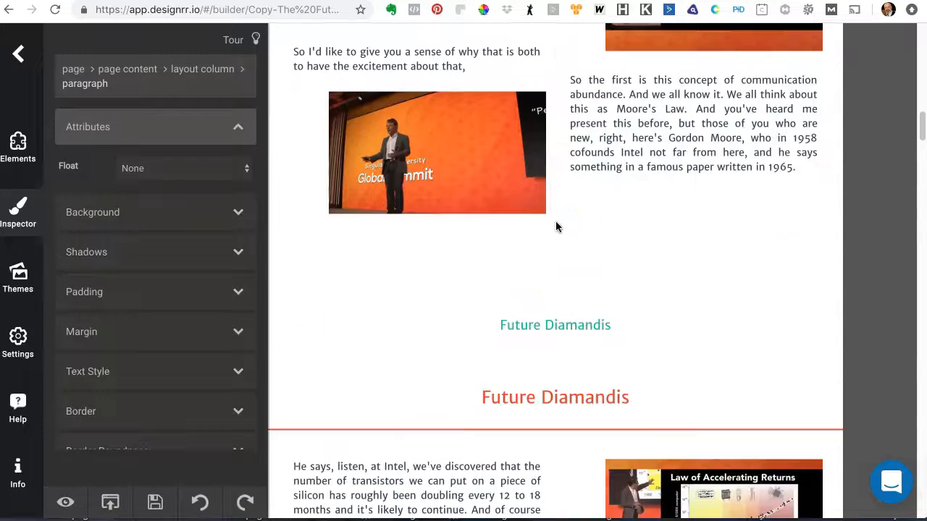
pyautogui.scroll(-4, 564, 220)
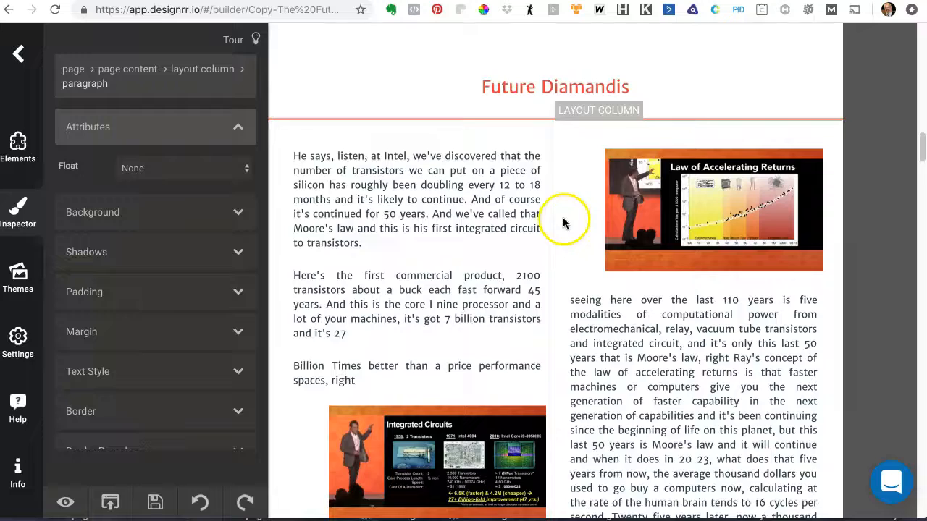
pyautogui.scroll(-4, 532, 229)
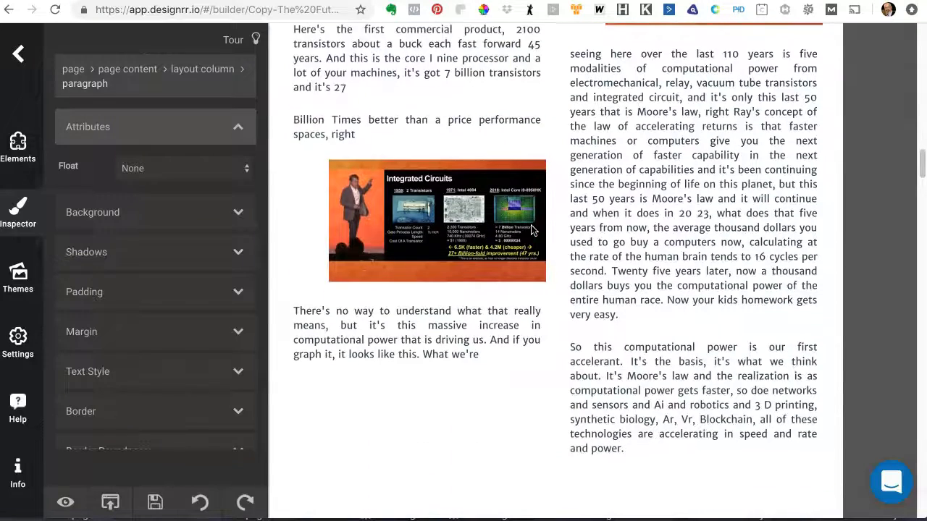
pyautogui.scroll(-3, 532, 229)
pyautogui.scroll(5, 532, 230)
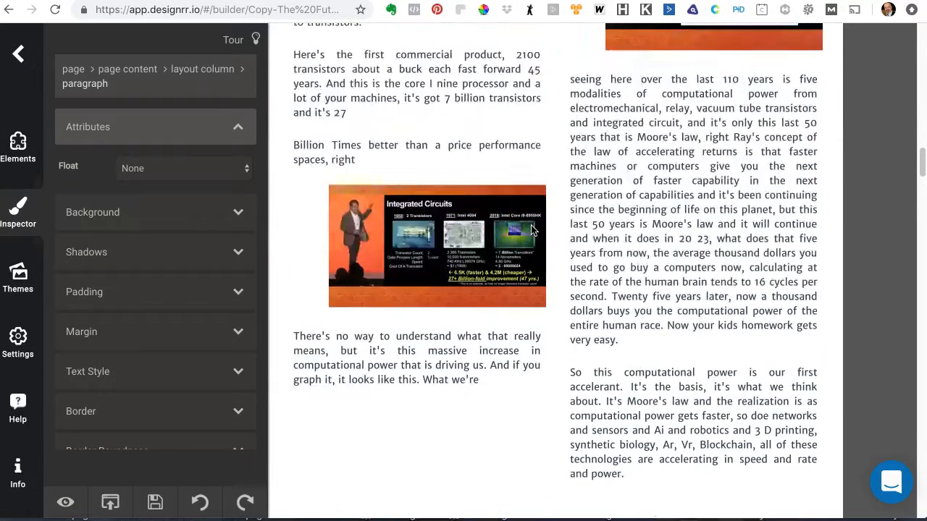
pyautogui.scroll(1, 532, 230)
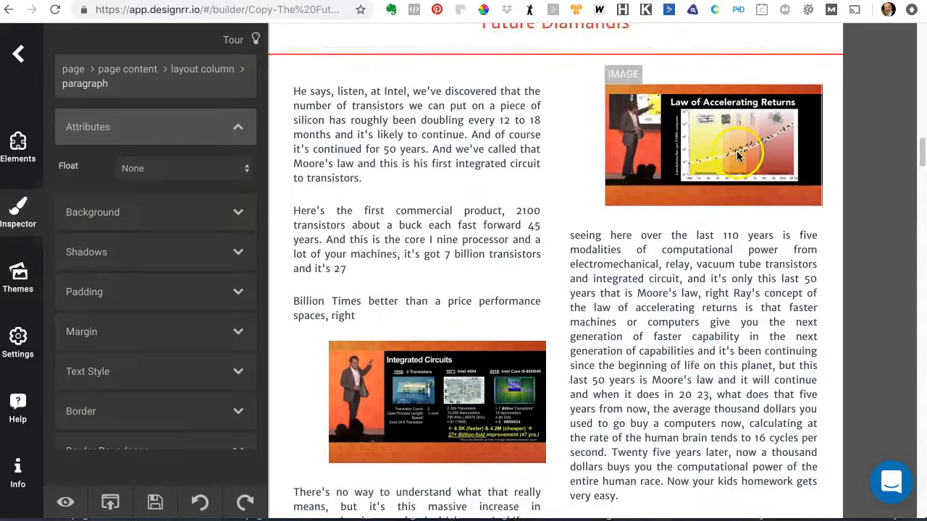
pyautogui.click(726, 295)
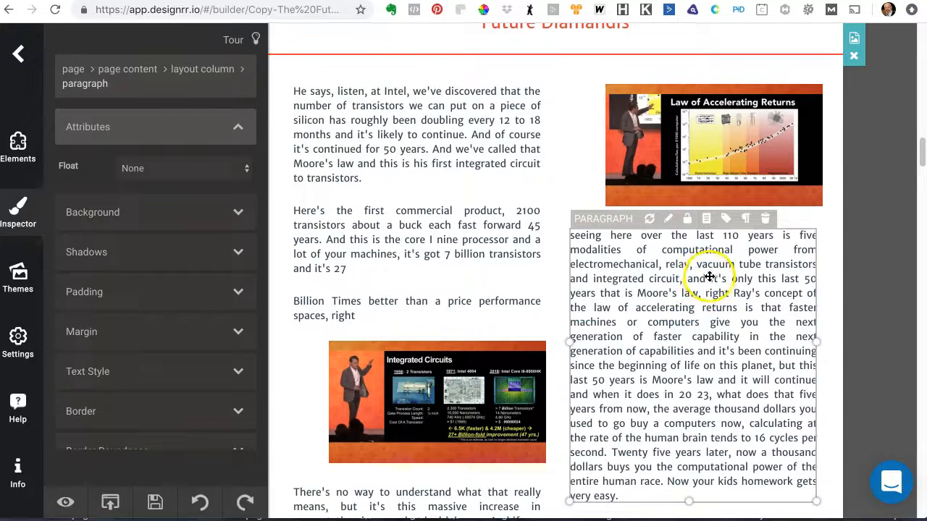
pyautogui.doubleClick(731, 292)
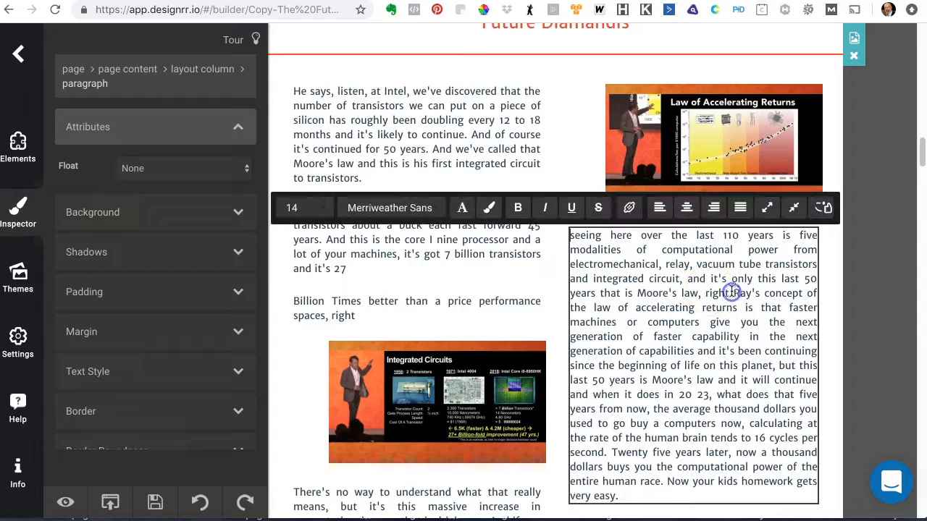
pyautogui.click(767, 208)
# Step: Move the "seeing here over the last 110 years" paragraph to the end of the left column, below "There's no way to understand"
pyautogui.scroll(-5, 705, 325)
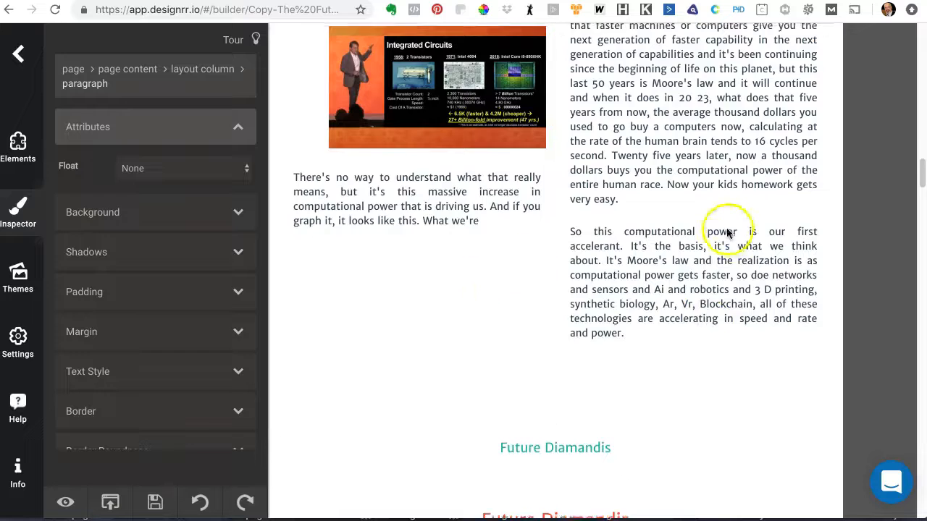
pyautogui.scroll(4, 724, 227)
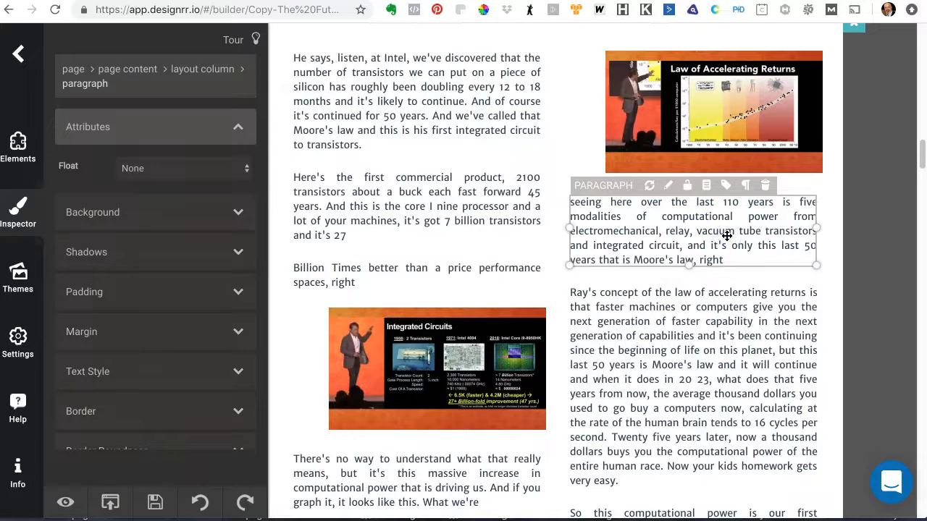
pyautogui.moveTo(753, 260); pyautogui.dragTo(729, 228)
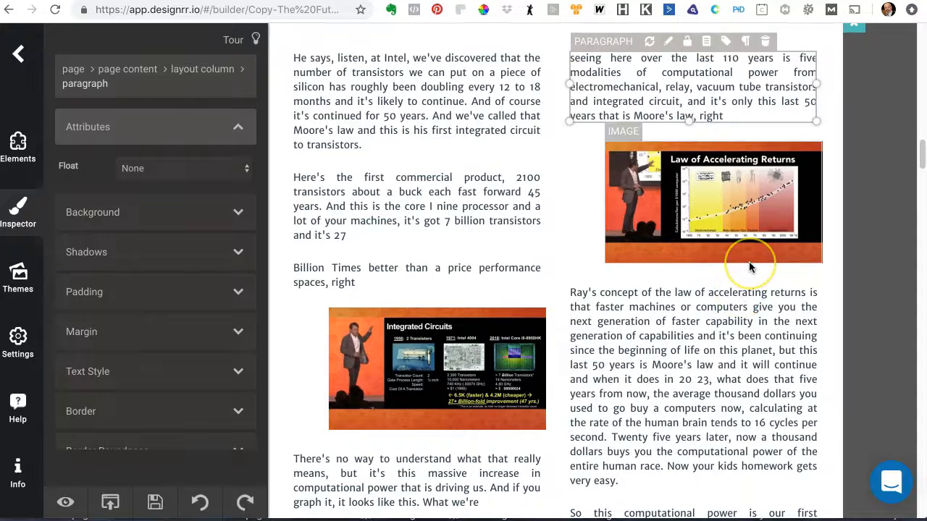
pyautogui.scroll(-3, 750, 268)
pyautogui.scroll(3, 750, 268)
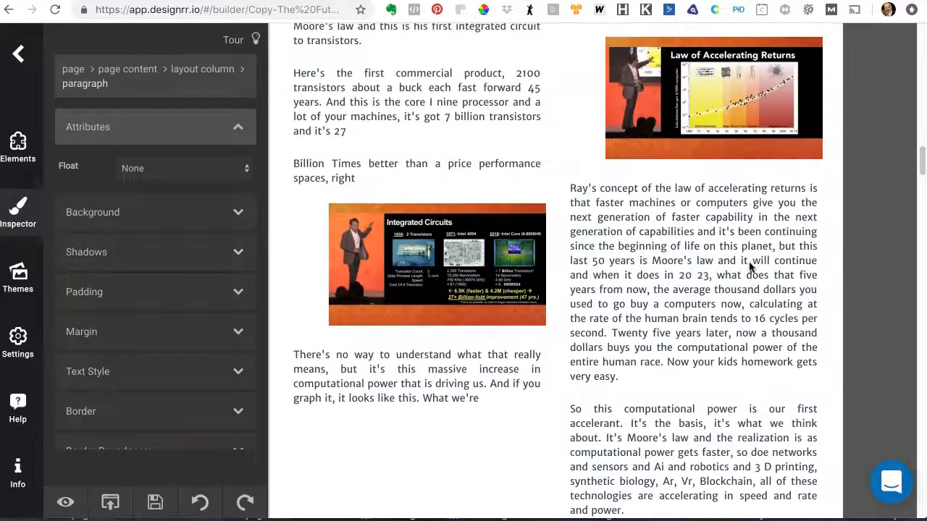
pyautogui.scroll(1, 749, 263)
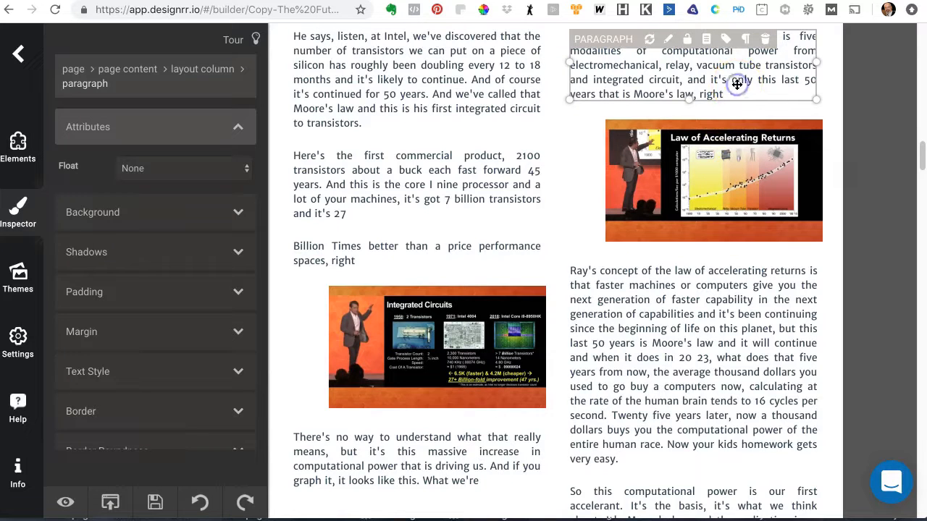
pyautogui.press('Up')
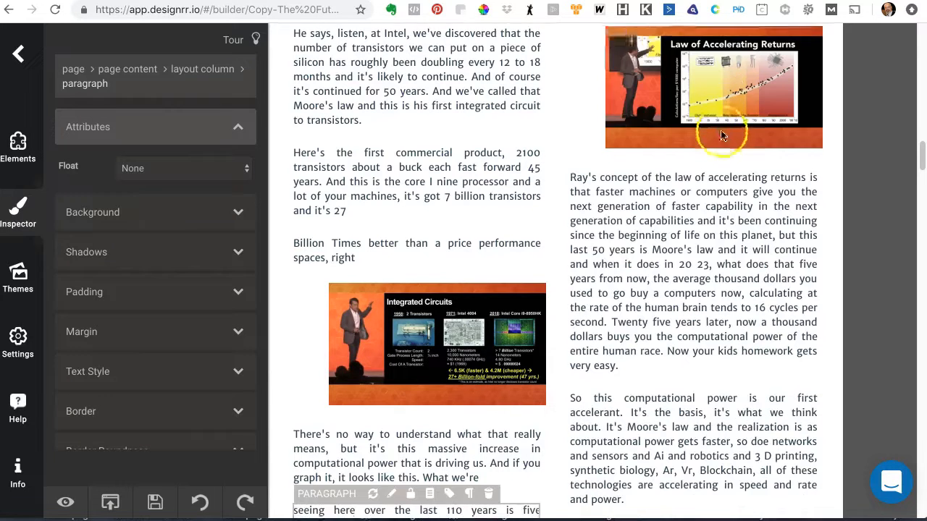
# Step: Merge the "There's no way to understand" paragraph with the following "seeing here over the last 110 years" paragraph
pyautogui.scroll(-2, 717, 138)
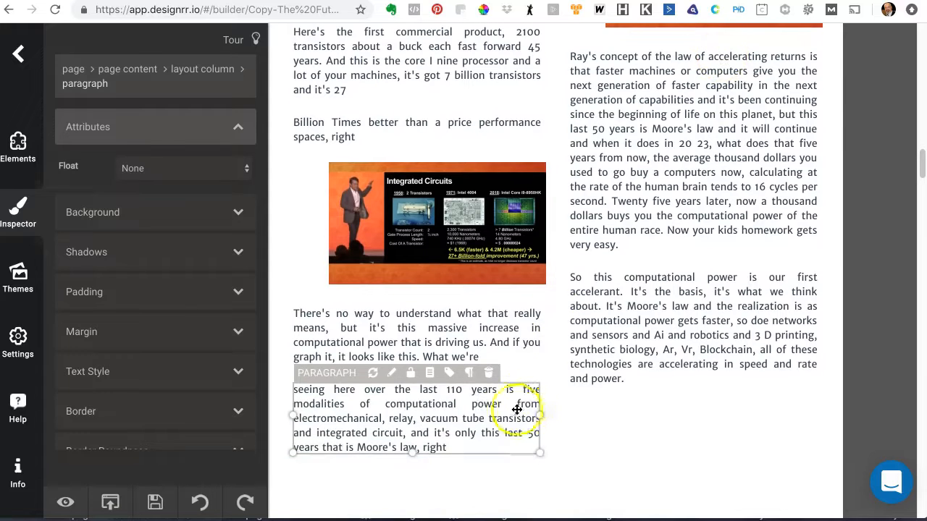
pyautogui.scroll(-2, 543, 338)
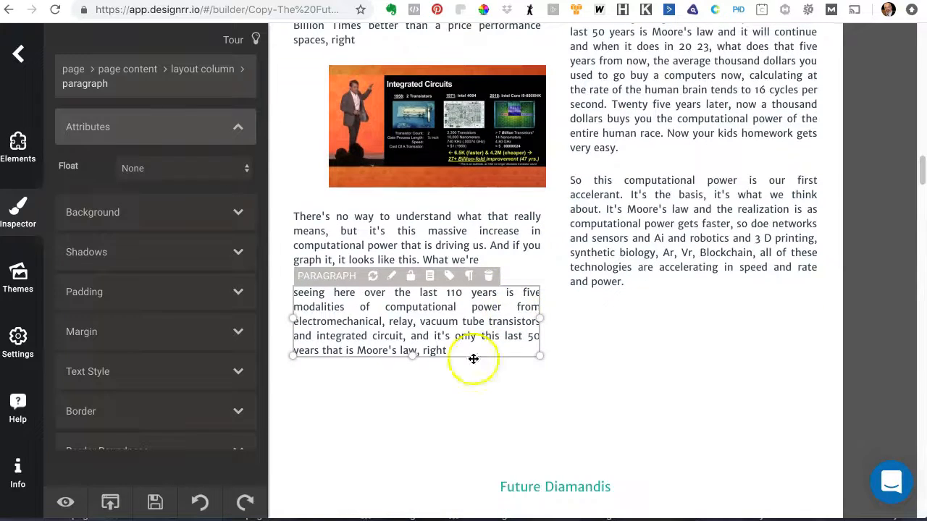
pyautogui.click(471, 226)
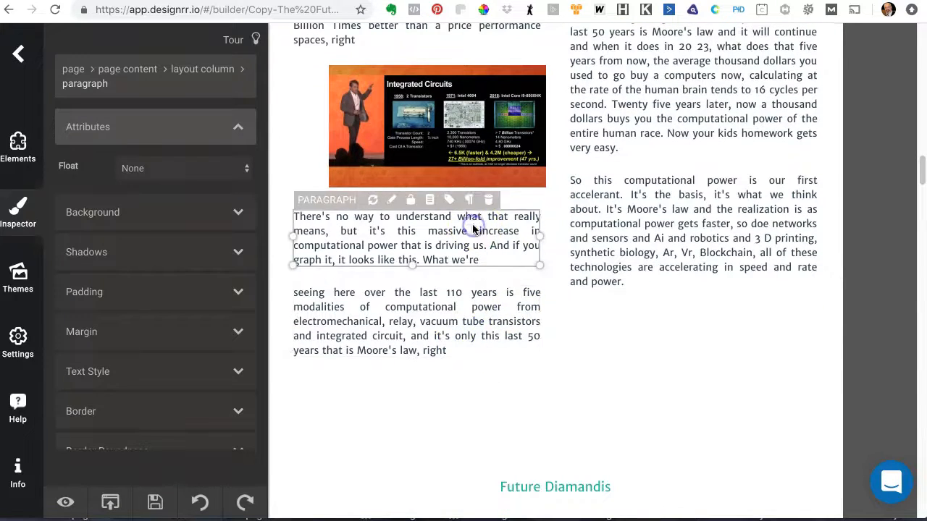
pyautogui.click(472, 227)
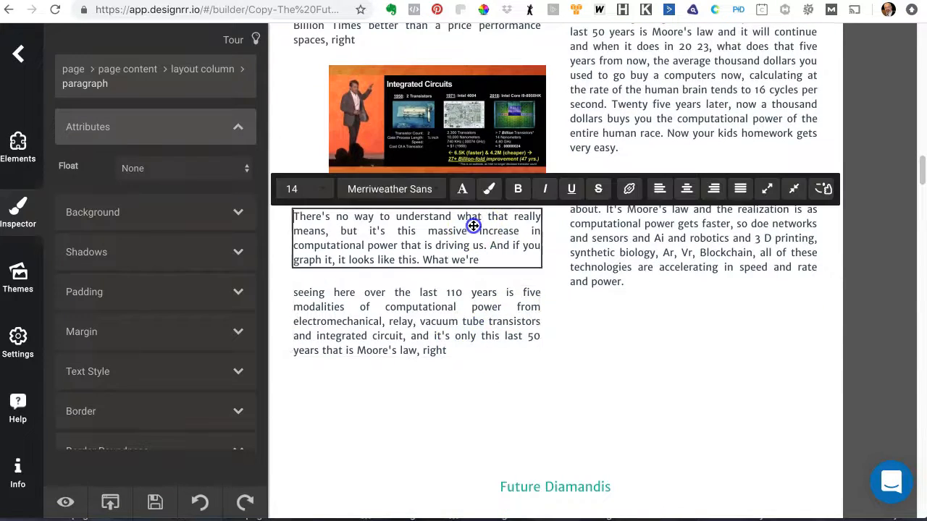
pyautogui.click(794, 189)
# Step: Scroll through the following pages, checking where the paragraph breaks fall
pyautogui.scroll(5, 668, 288)
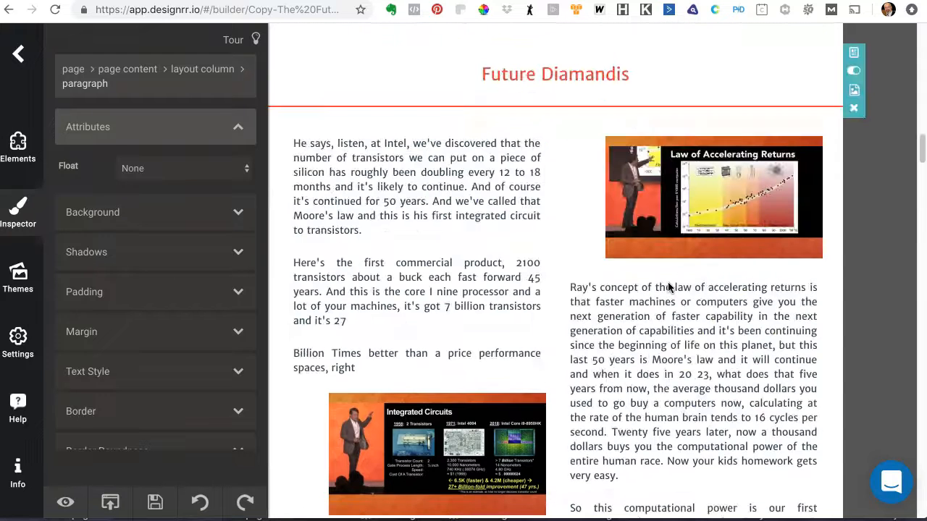
pyautogui.scroll(-2, 667, 287)
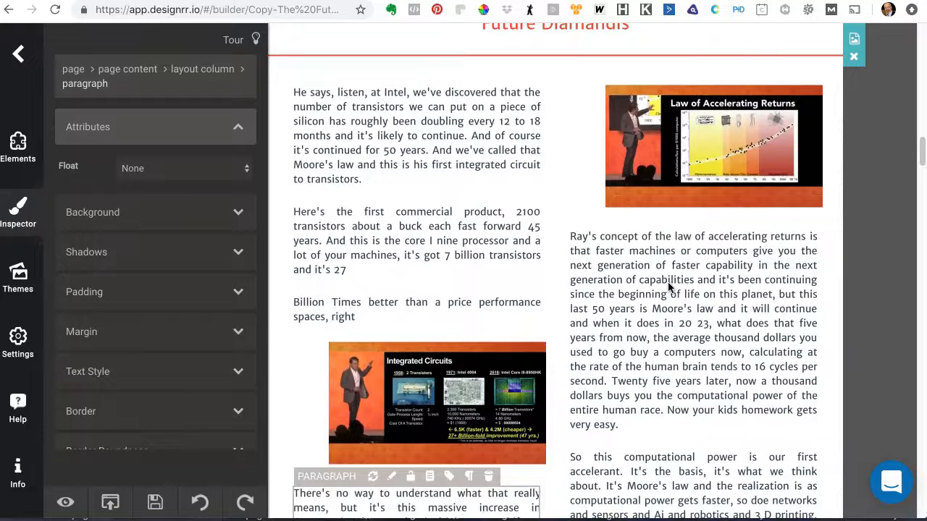
pyautogui.scroll(-1, 667, 281)
pyautogui.click(664, 280)
pyautogui.scroll(-5, 665, 283)
pyautogui.scroll(-10, 663, 290)
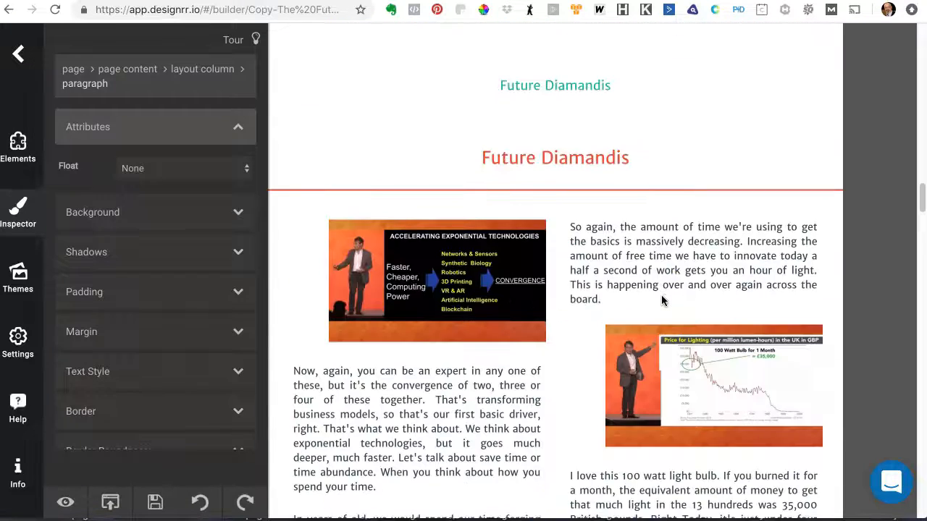
pyautogui.click(483, 286)
pyautogui.click(681, 282)
pyautogui.scroll(-6, 673, 286)
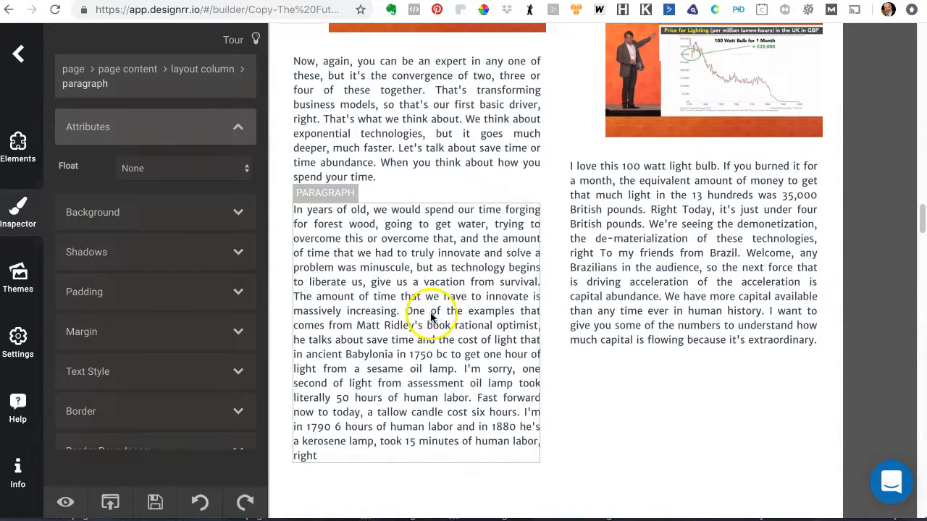
# Step: Split the "In years of old" paragraph into two before "The amount of time that we have to innovate"
pyautogui.click(408, 313)
pyautogui.click(408, 313)
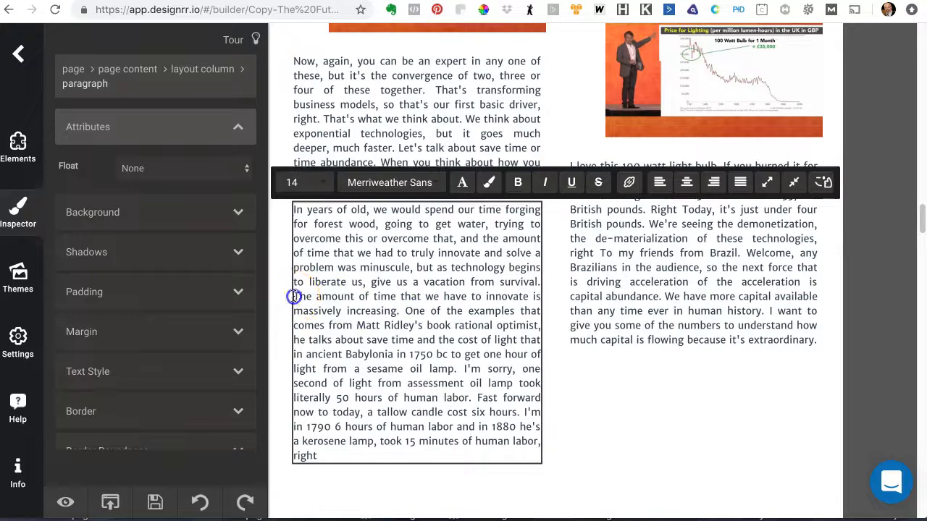
pyautogui.click(795, 184)
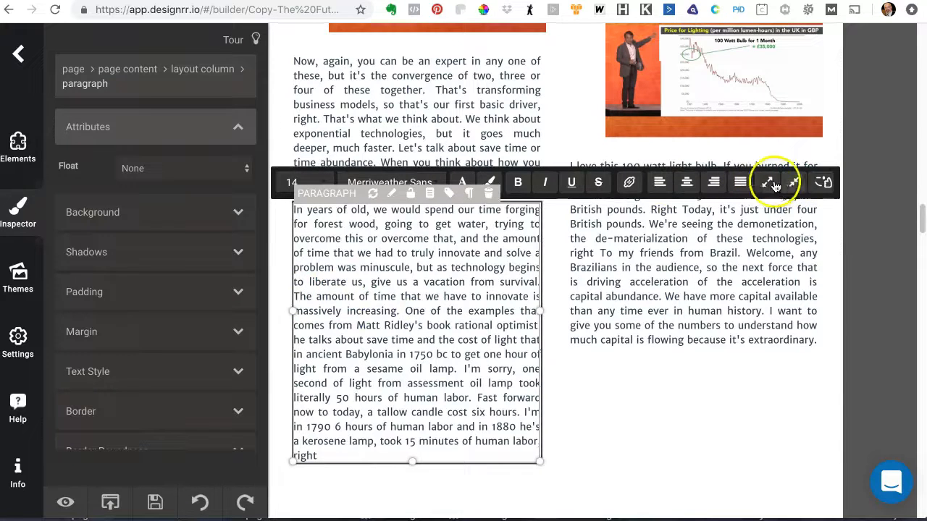
pyautogui.click(767, 183)
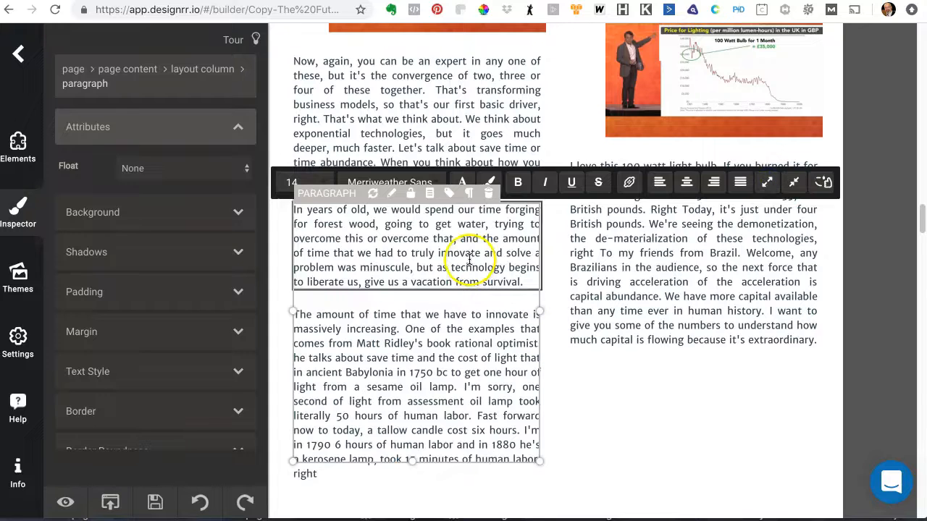
# Step: Split the "I love this 100 watt light bulb" paragraph into two before "Welcome, any Brazilians"
pyautogui.scroll(-1, 474, 327)
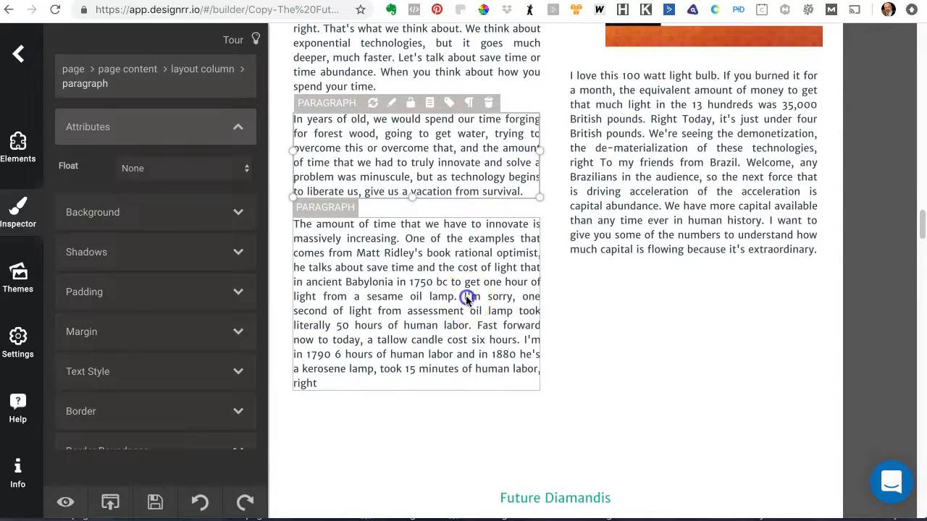
pyautogui.click(467, 299)
pyautogui.scroll(4, 474, 290)
pyautogui.scroll(-1, 481, 277)
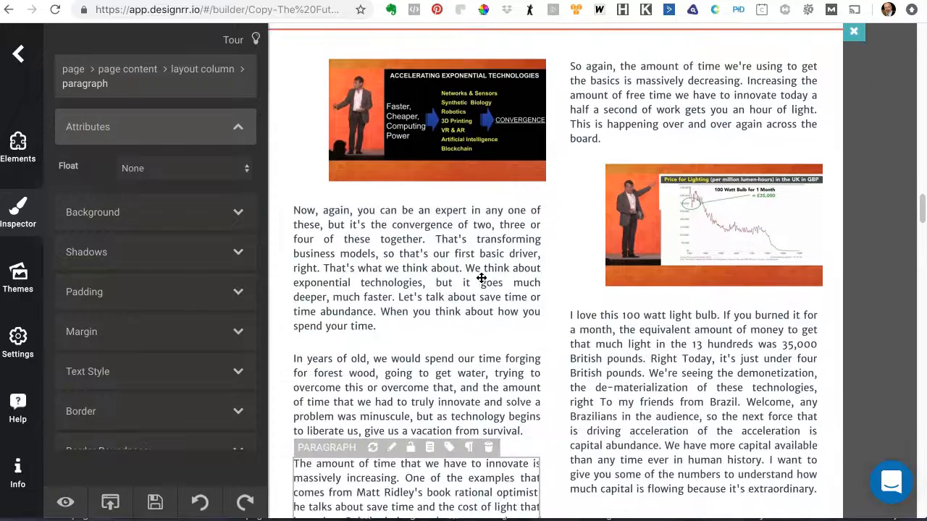
pyautogui.scroll(-3, 481, 278)
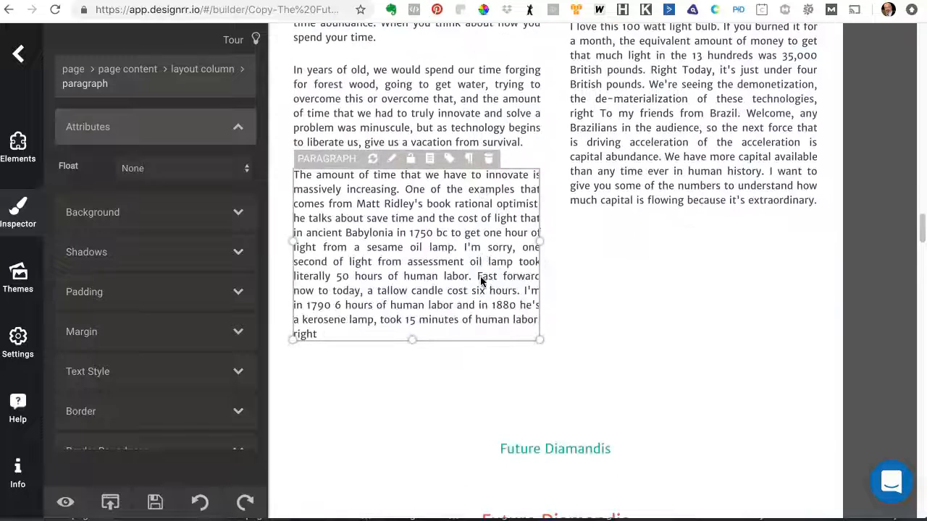
pyautogui.scroll(2, 472, 272)
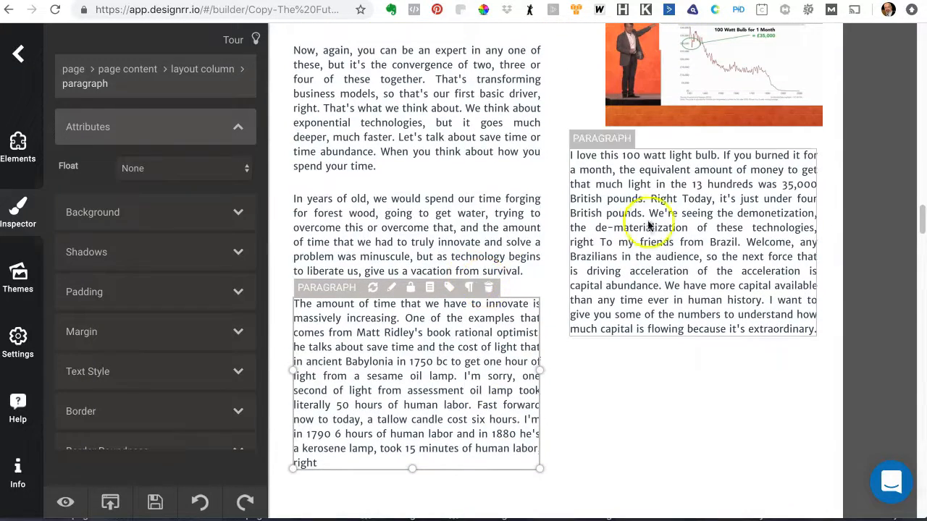
pyautogui.click(692, 206)
pyautogui.doubleClick(745, 244)
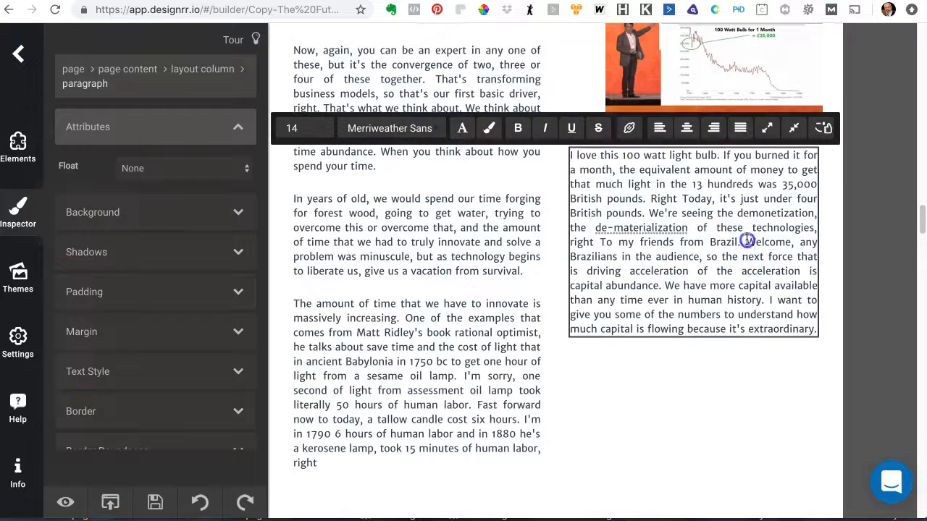
pyautogui.click(769, 130)
pyautogui.click(709, 278)
pyautogui.scroll(-2, 709, 279)
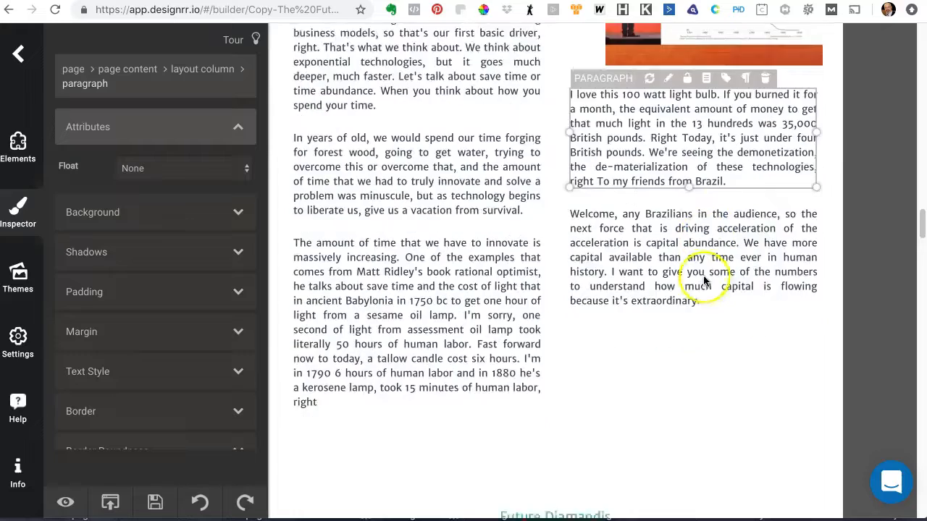
pyautogui.scroll(-10, 703, 280)
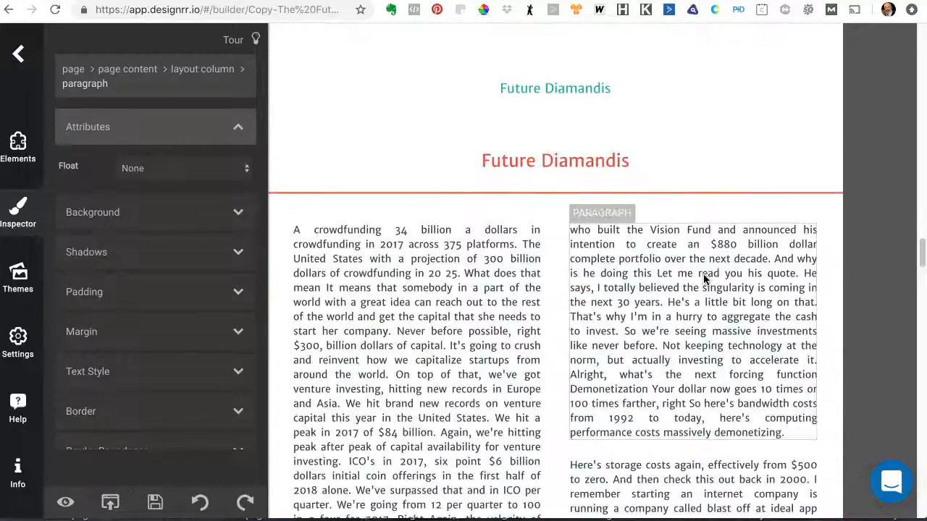
# Step: Split the crowdfunding paragraph into separate blocks before "Never before possible" and before "We hit a peak in 2017"
pyautogui.scroll(8, 436, 248)
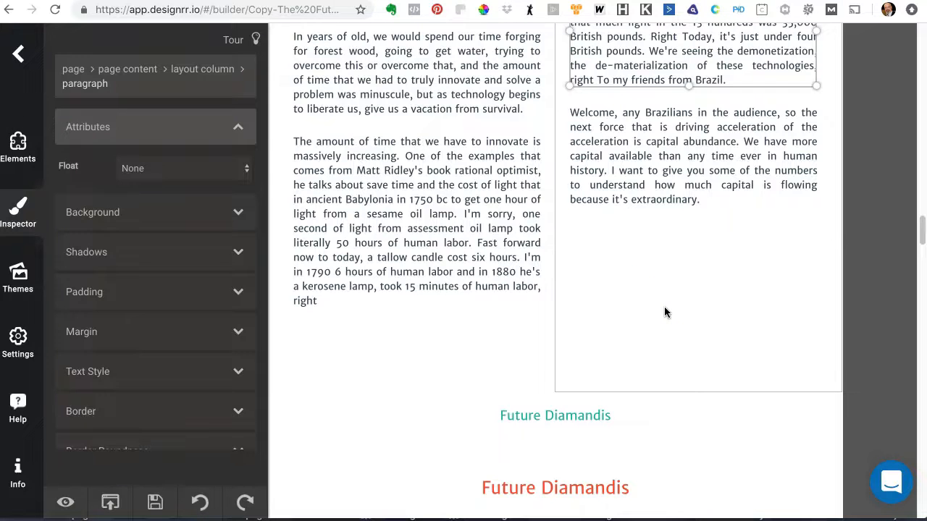
pyautogui.scroll(-8, 664, 312)
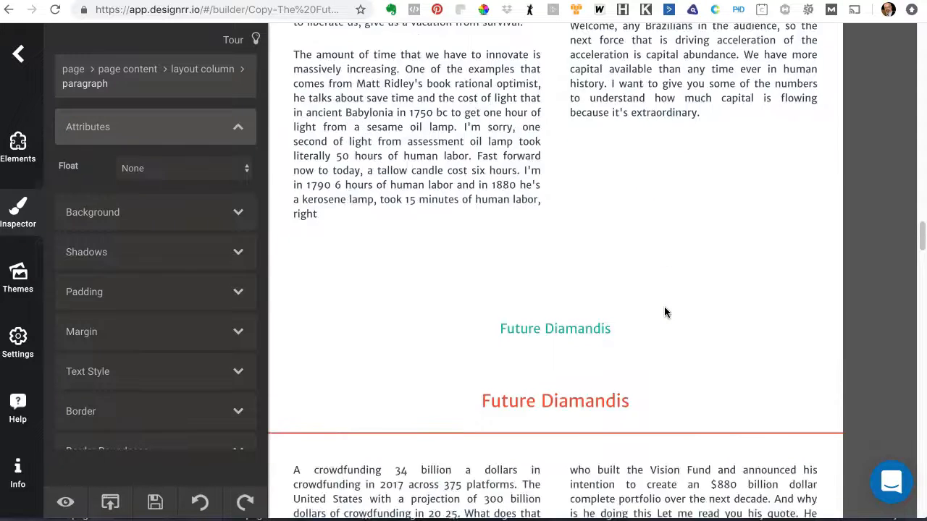
pyautogui.click(386, 305)
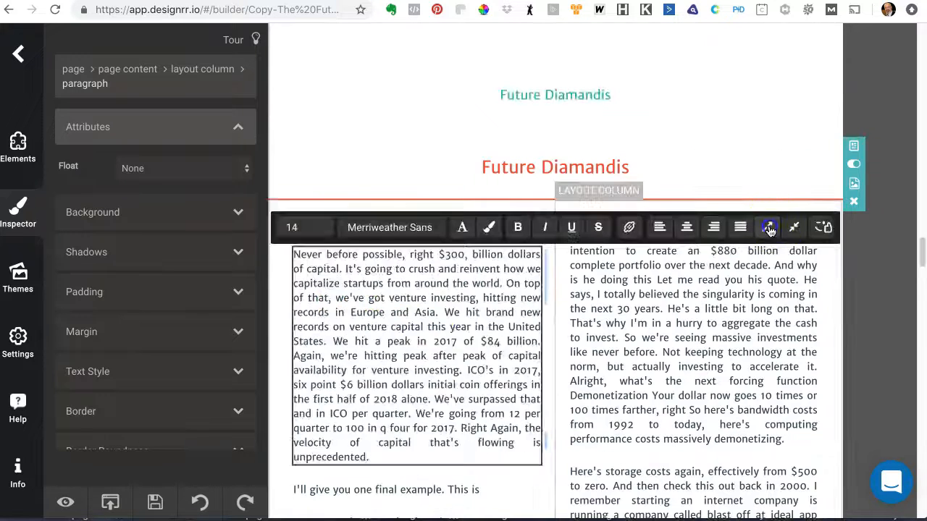
pyautogui.click(769, 228)
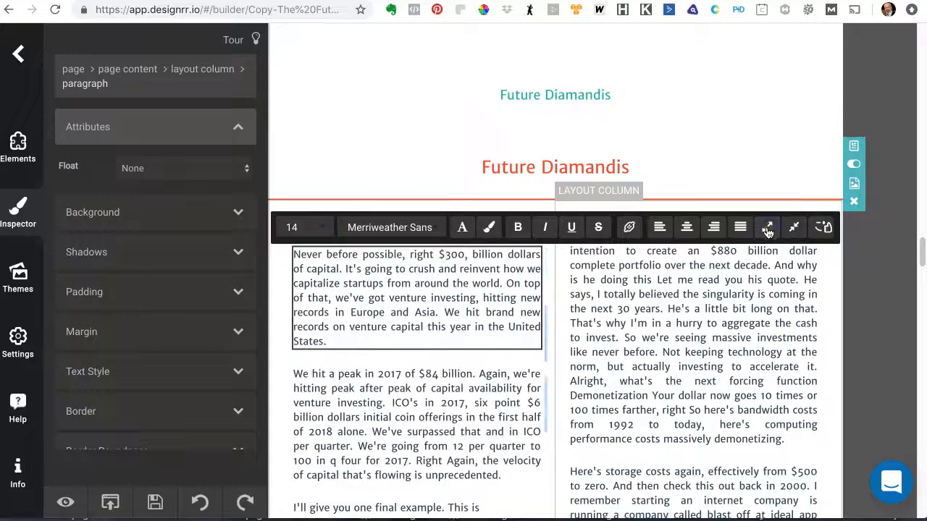
# Step: Move the "Never before possible" paragraph up to the end of the previous page, after the "Welcome, any Brazilians" paragraph
pyautogui.click(473, 326)
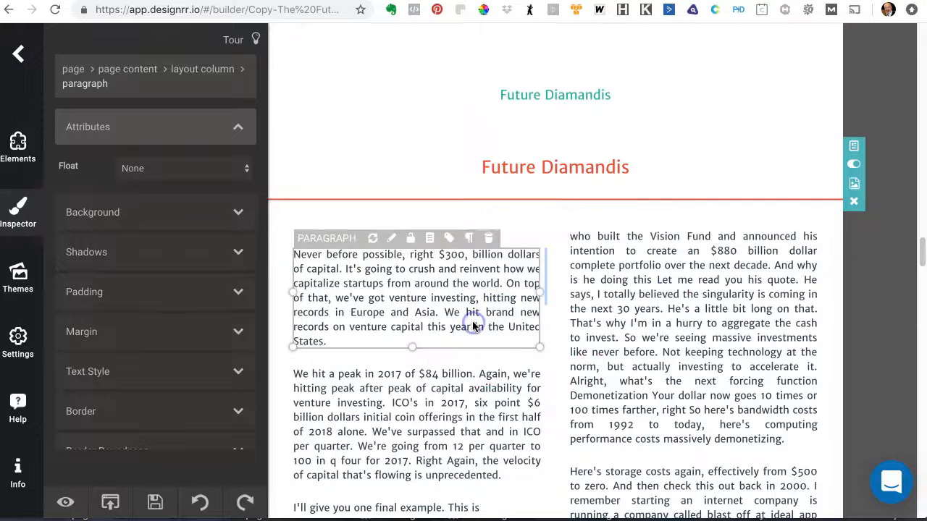
pyautogui.press('Delete')
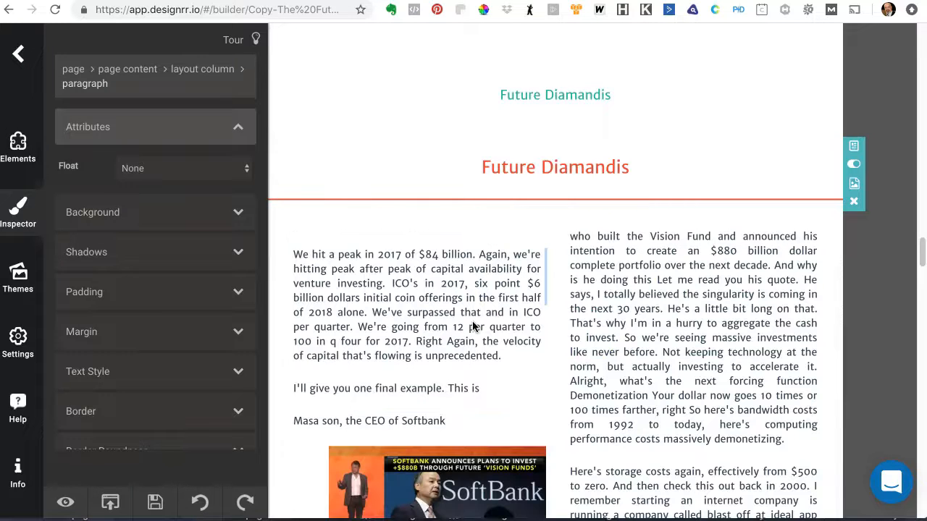
pyautogui.scroll(3, 563, 295)
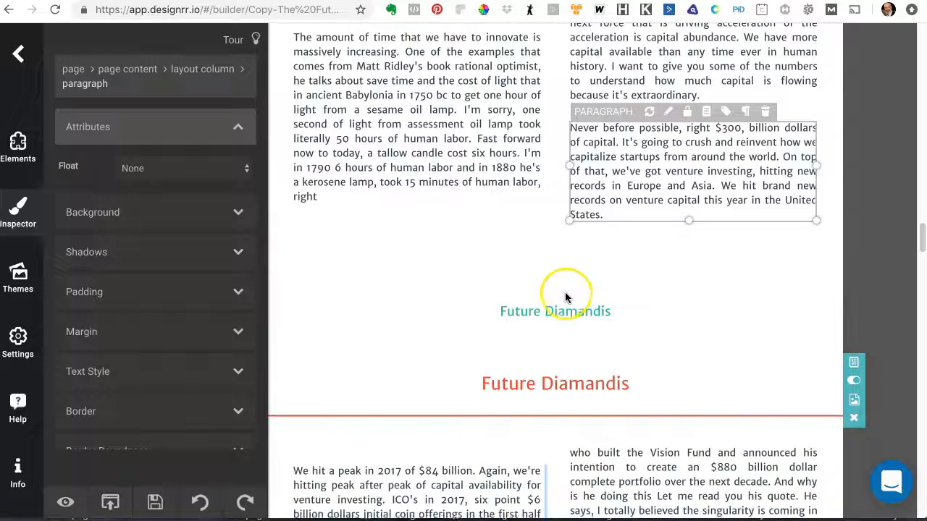
pyautogui.scroll(-1, 565, 294)
pyautogui.scroll(-5, 564, 296)
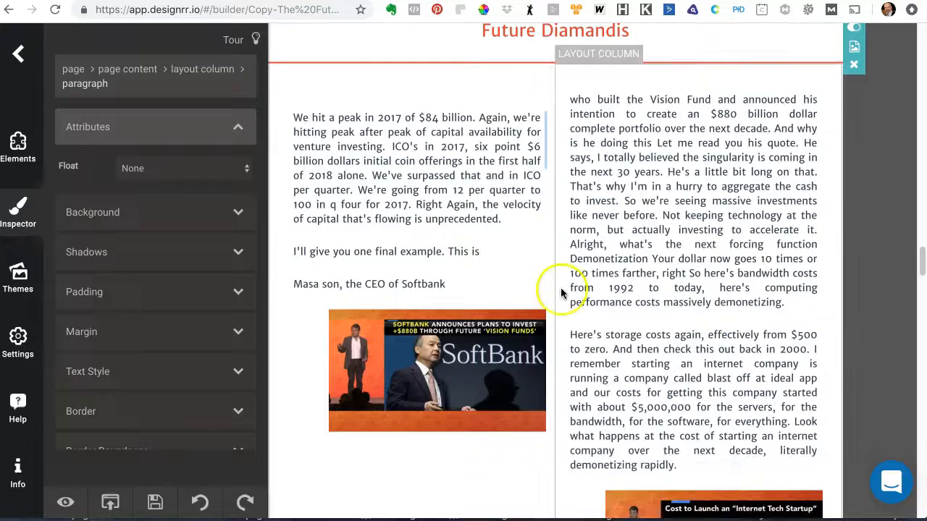
# Step: Move the "who built the Vision Fund" paragraph from the right column into the left column below the SoftBank image
pyautogui.click(437, 166)
pyautogui.click(632, 155)
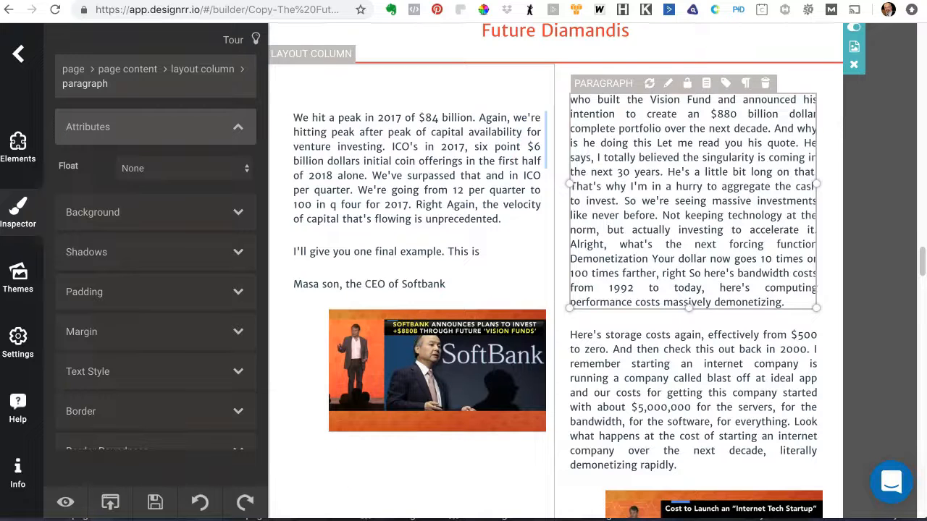
pyautogui.scroll(-3, 374, 394)
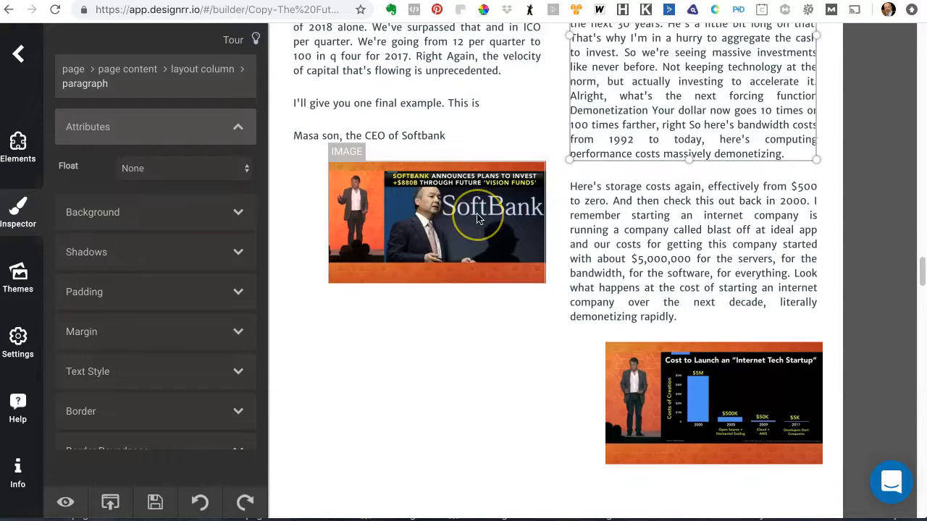
pyautogui.scroll(-5, 476, 218)
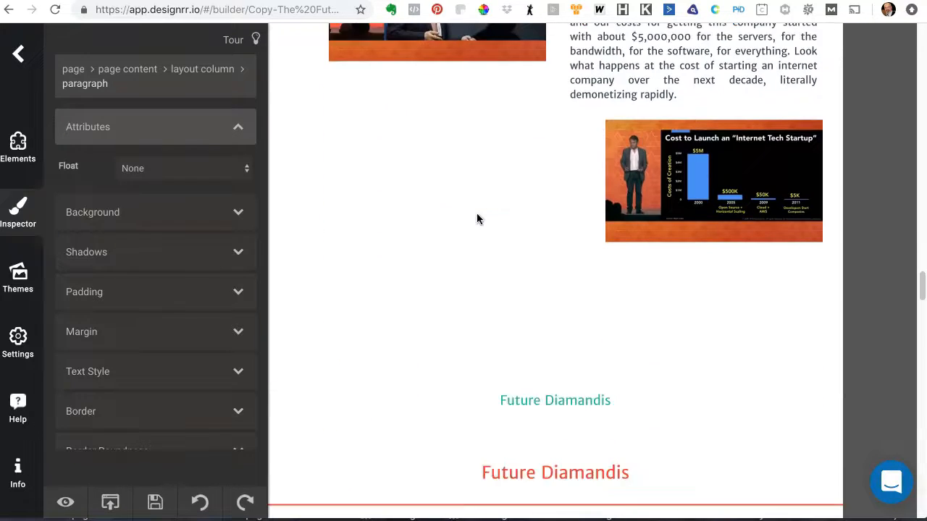
pyautogui.scroll(-2, 476, 219)
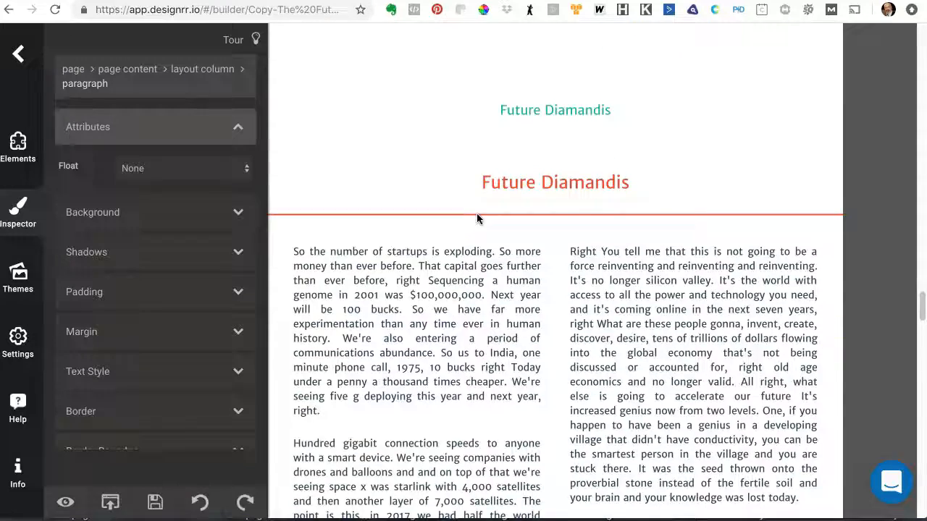
pyautogui.scroll(-1, 476, 218)
pyautogui.scroll(7, 476, 217)
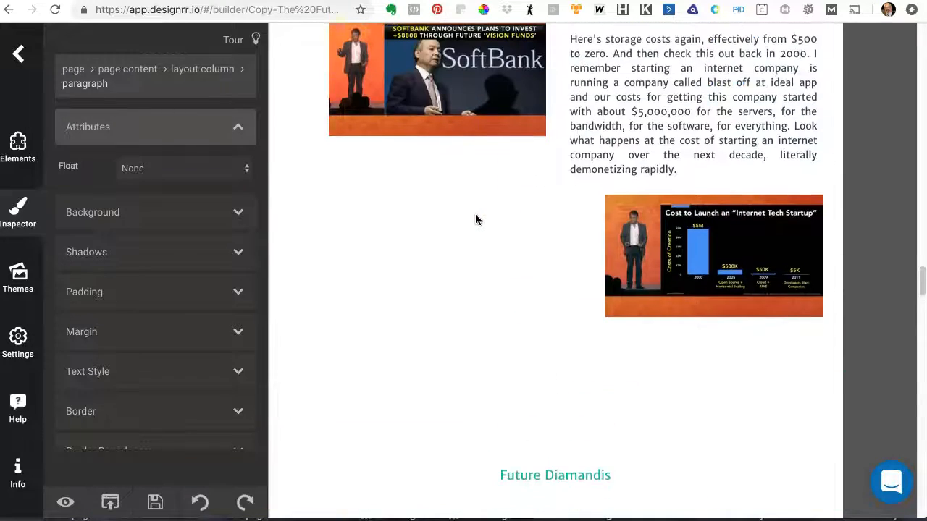
pyautogui.scroll(2, 475, 218)
pyautogui.click(637, 180)
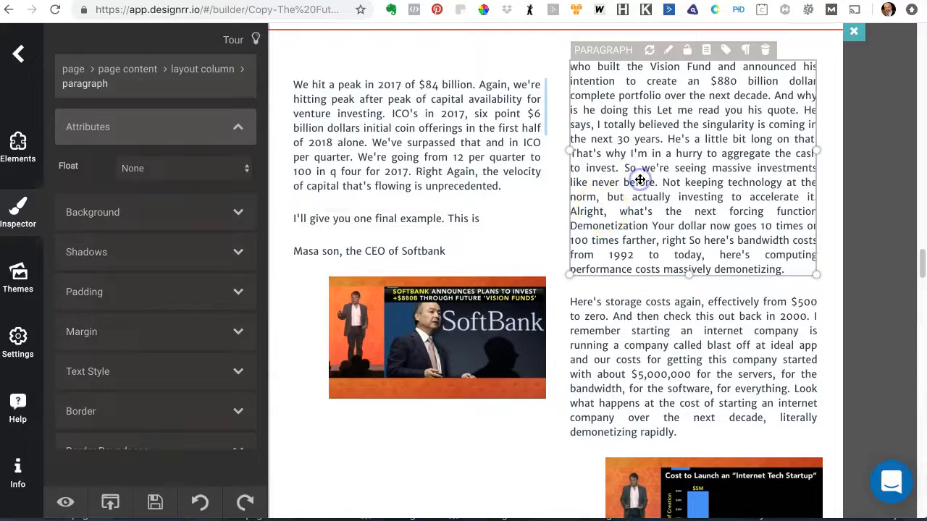
pyautogui.press('Up')
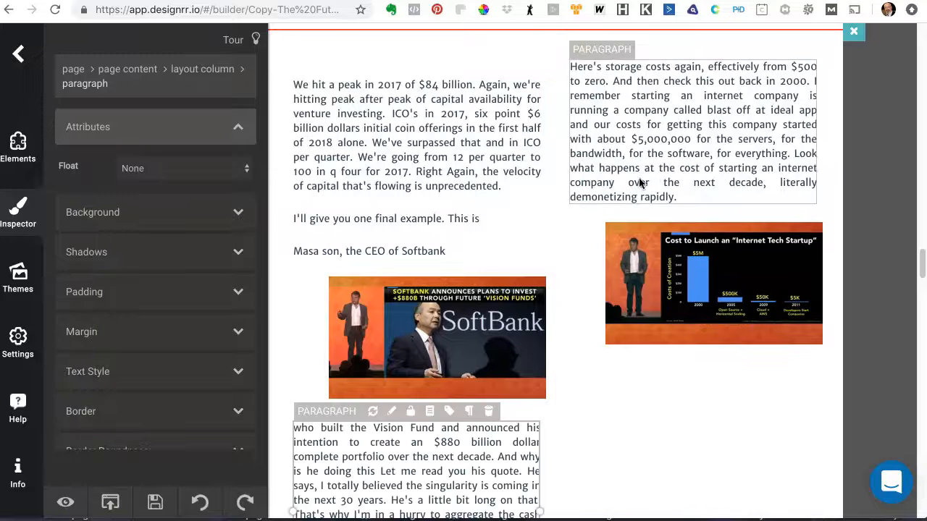
# Step: Move the SoftBank image up above the "Masa son, the CEO of Softbank" paragraph
pyautogui.click(445, 310)
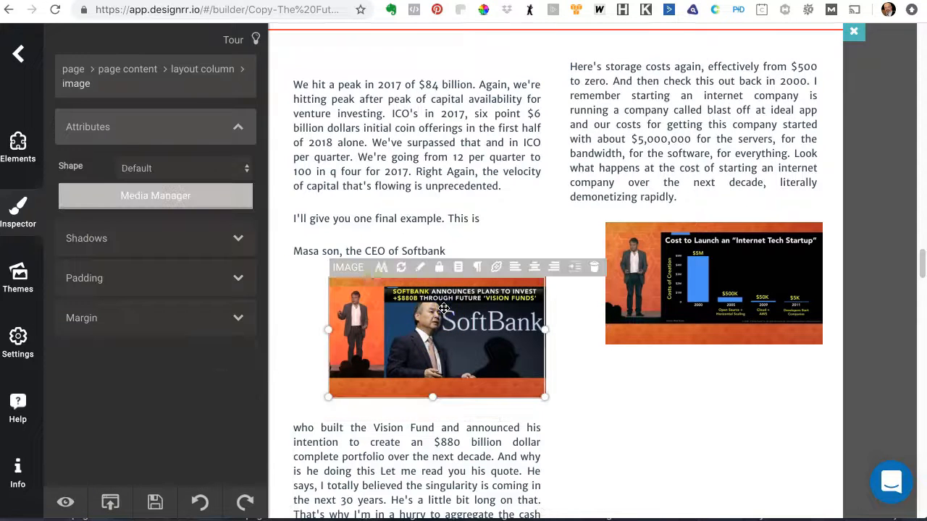
pyautogui.click(462, 310)
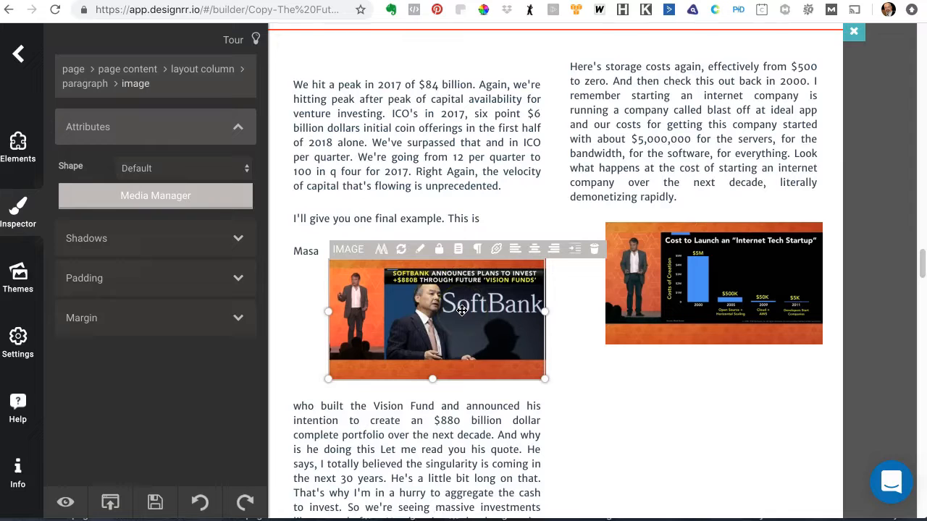
pyautogui.press('Up')
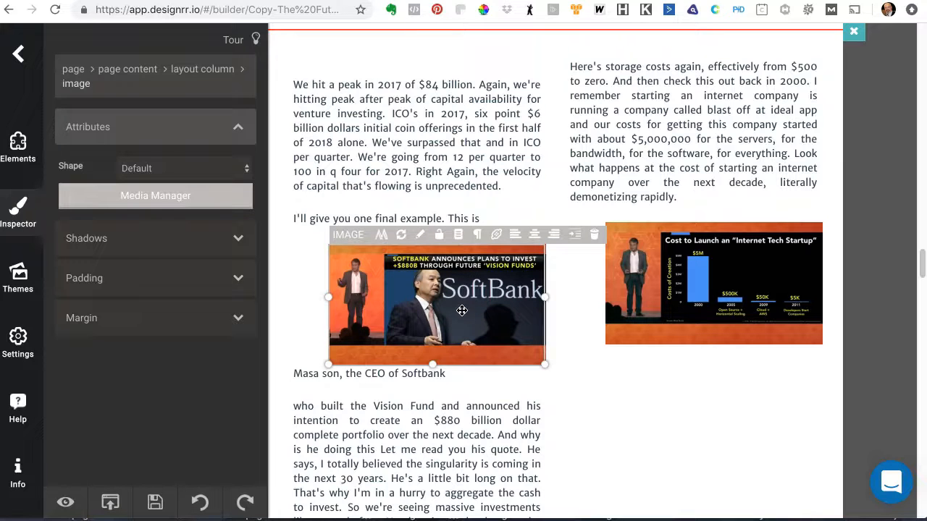
# Step: Merge the "Masa son, the CEO of Softbank" paragraph with the following "who built the Vision Fund" paragraph
pyautogui.click(435, 377)
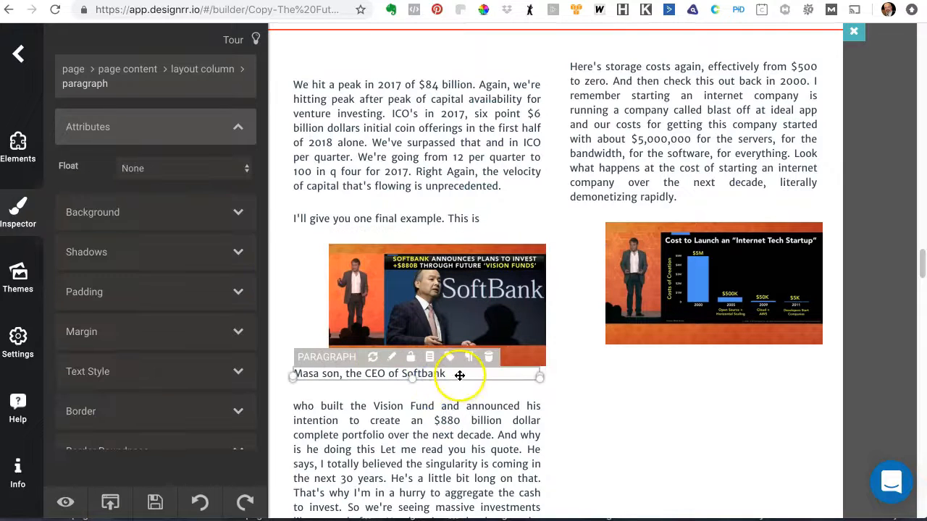
pyautogui.click(459, 375)
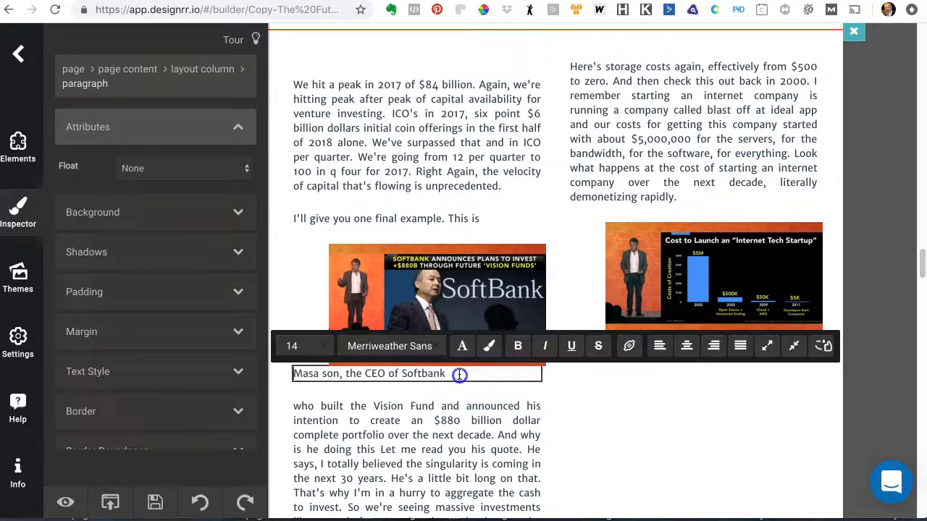
pyautogui.click(796, 347)
pyautogui.scroll(-5, 425, 441)
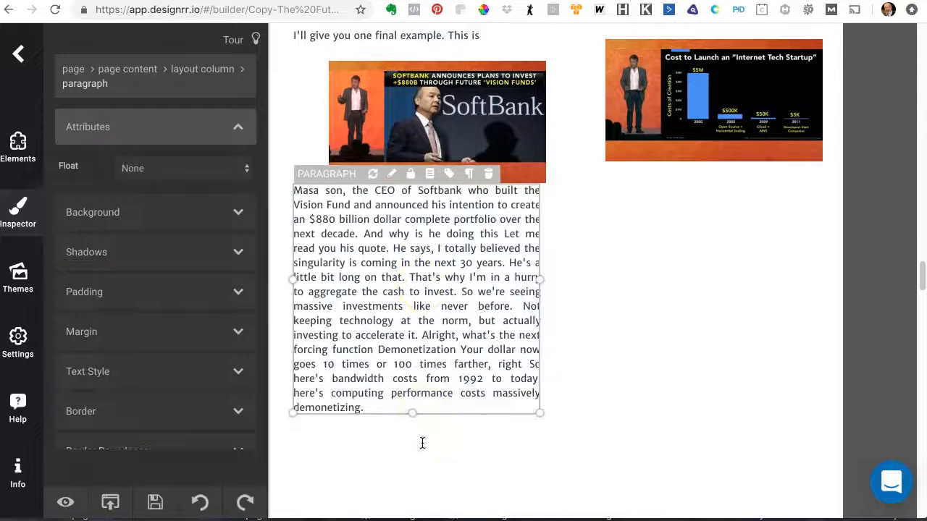
pyautogui.scroll(5, 422, 443)
pyautogui.scroll(-2, 422, 443)
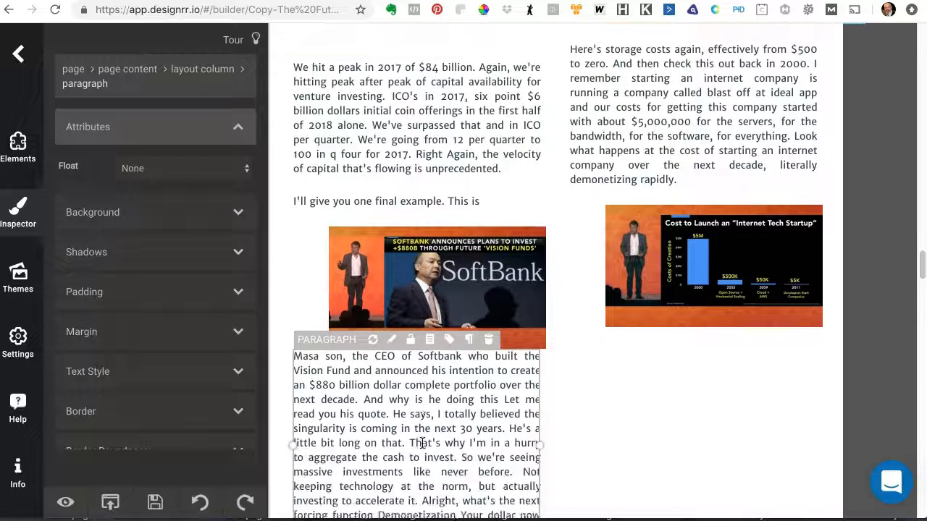
pyautogui.scroll(-8, 422, 443)
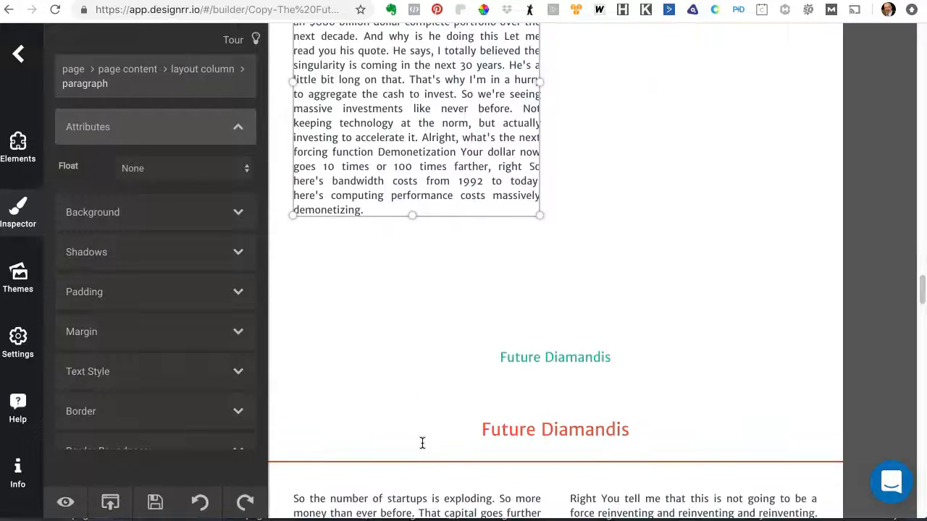
# Step: Scroll through the remaining pages, reviewing how the paragraphs are broken up
pyautogui.scroll(-1, 422, 443)
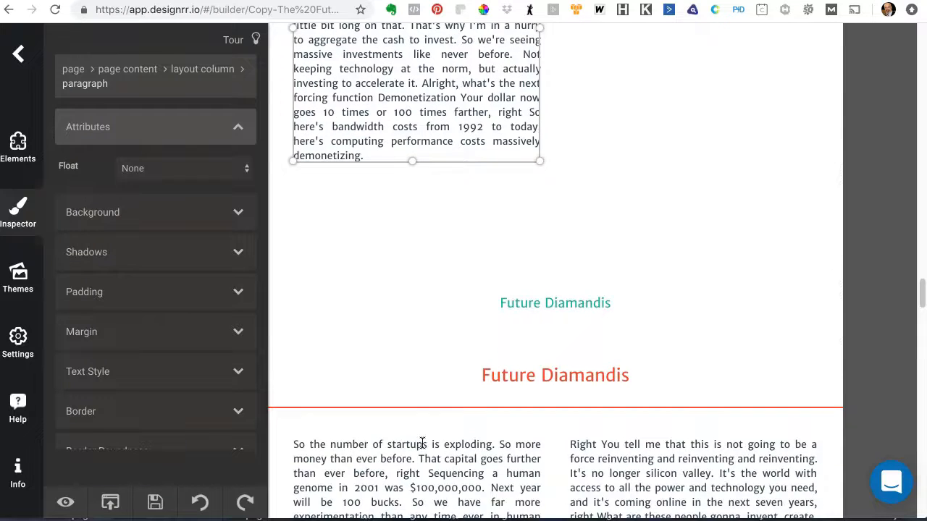
pyautogui.scroll(-4, 422, 443)
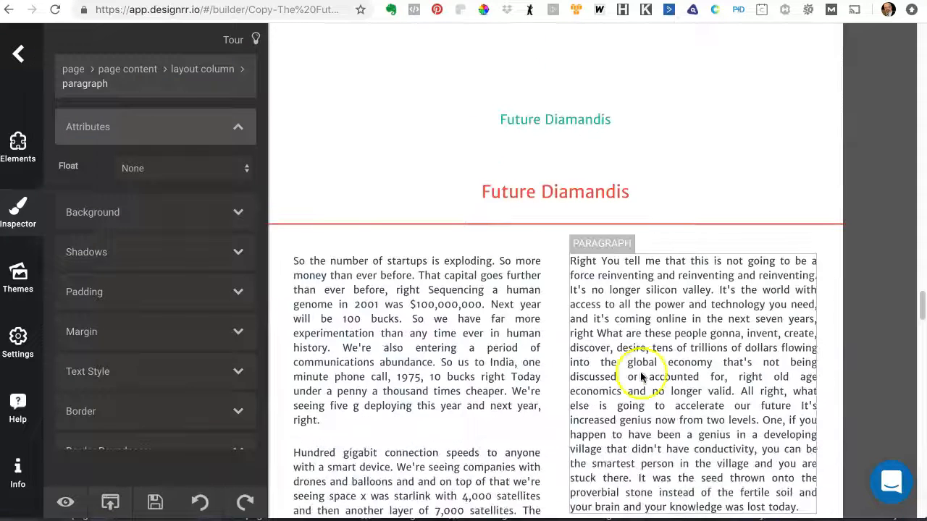
pyautogui.scroll(-3, 619, 380)
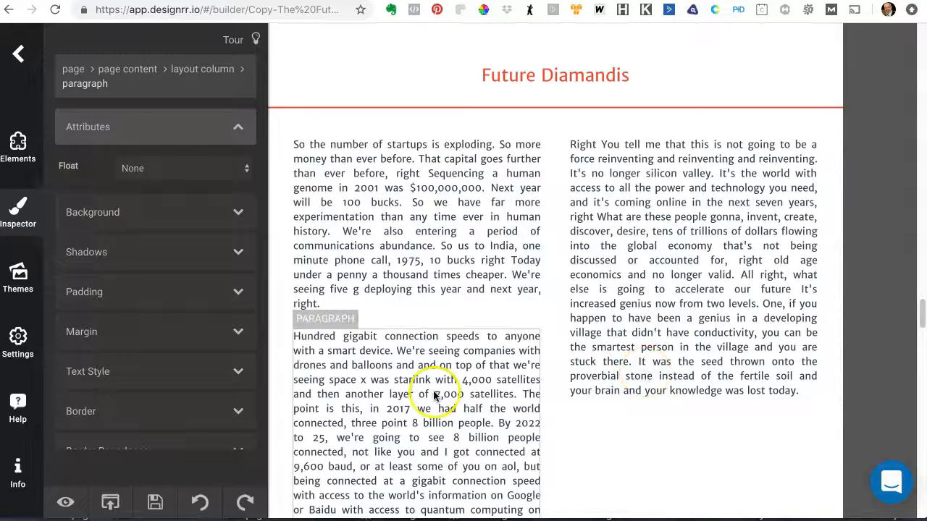
pyautogui.scroll(-3, 435, 396)
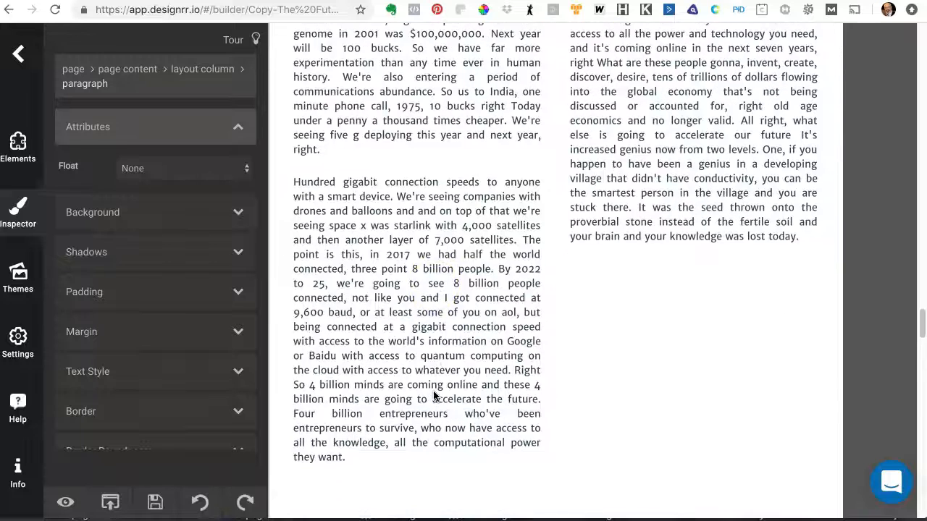
pyautogui.scroll(-1, 434, 396)
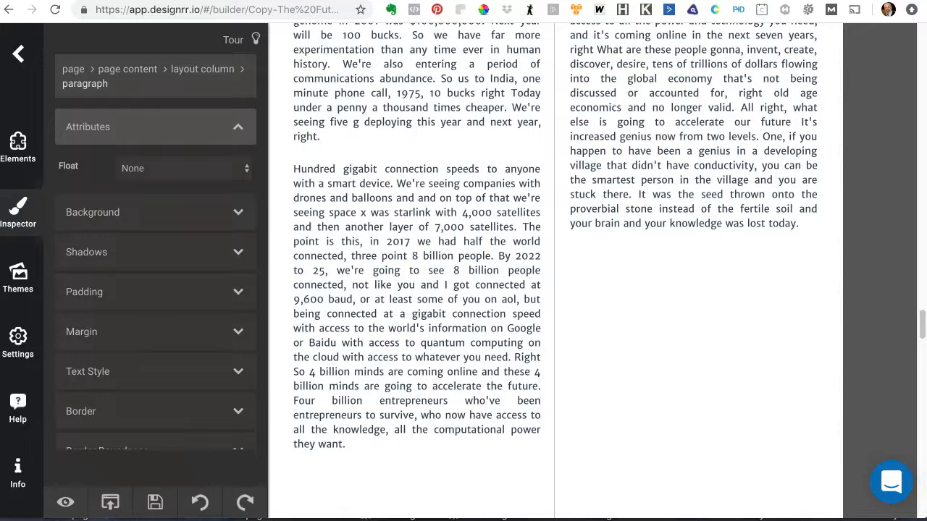
pyautogui.scroll(-10, 617, 242)
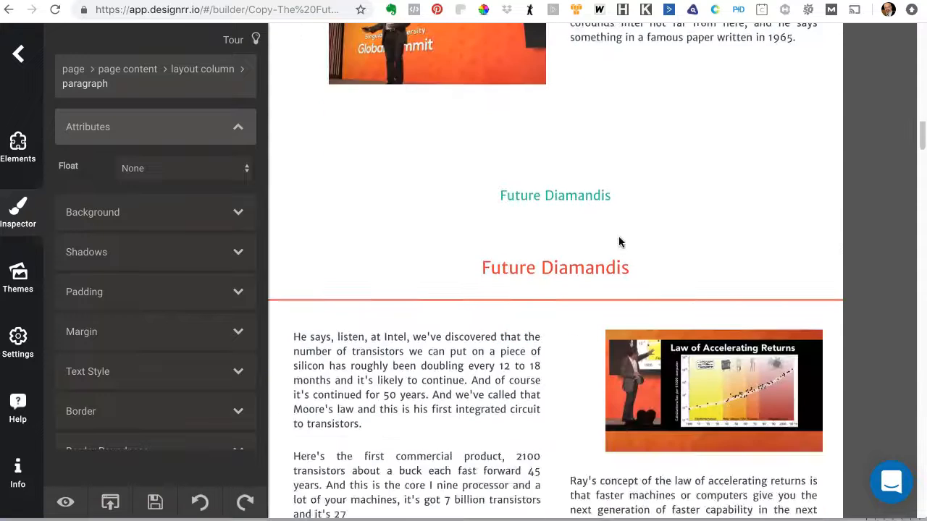
pyautogui.scroll(-5, 618, 241)
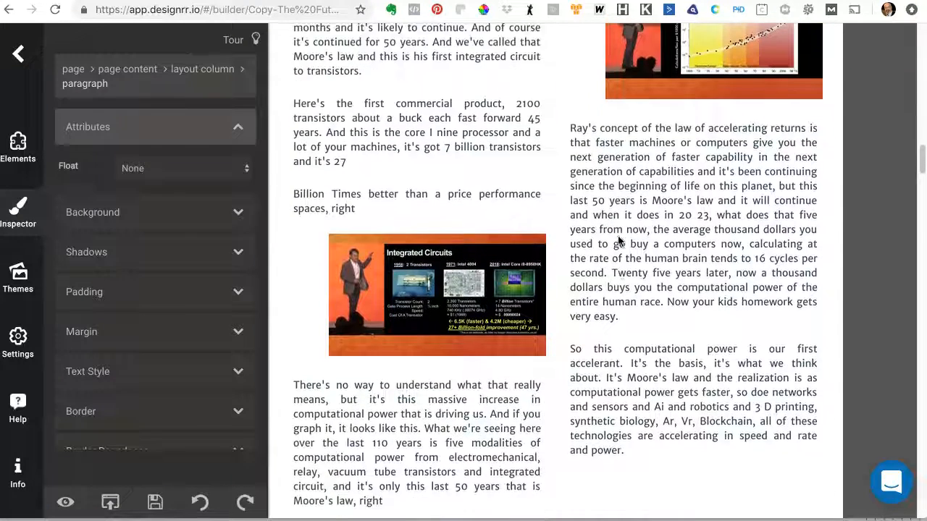
pyautogui.scroll(-9, 618, 241)
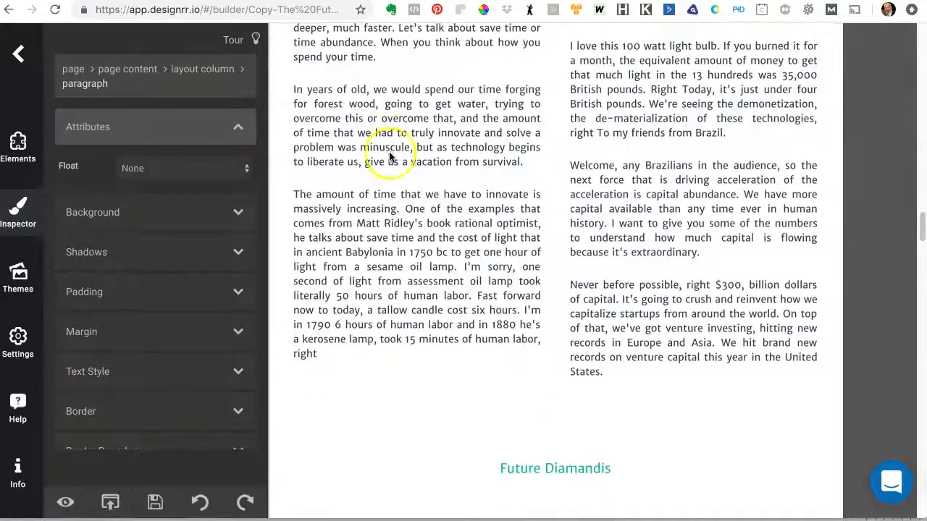
pyautogui.scroll(-15, 717, 318)
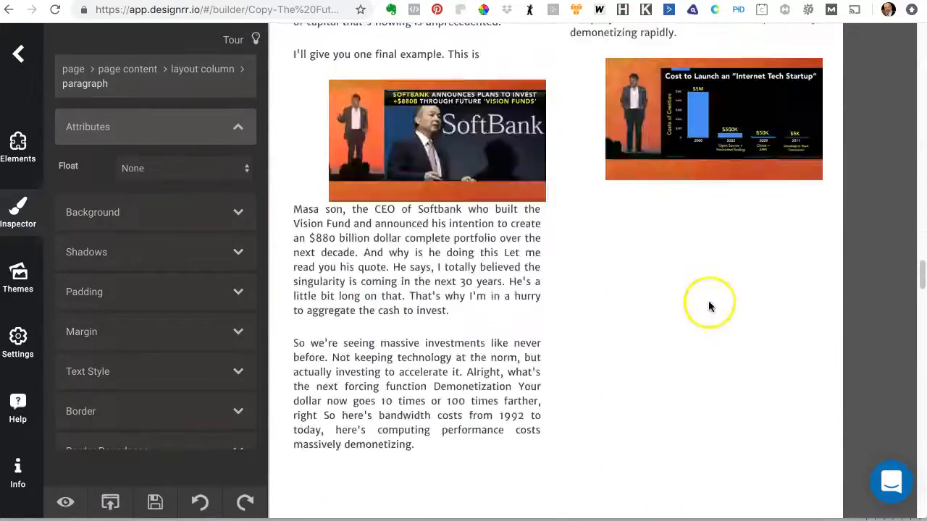
pyautogui.scroll(-18, 707, 302)
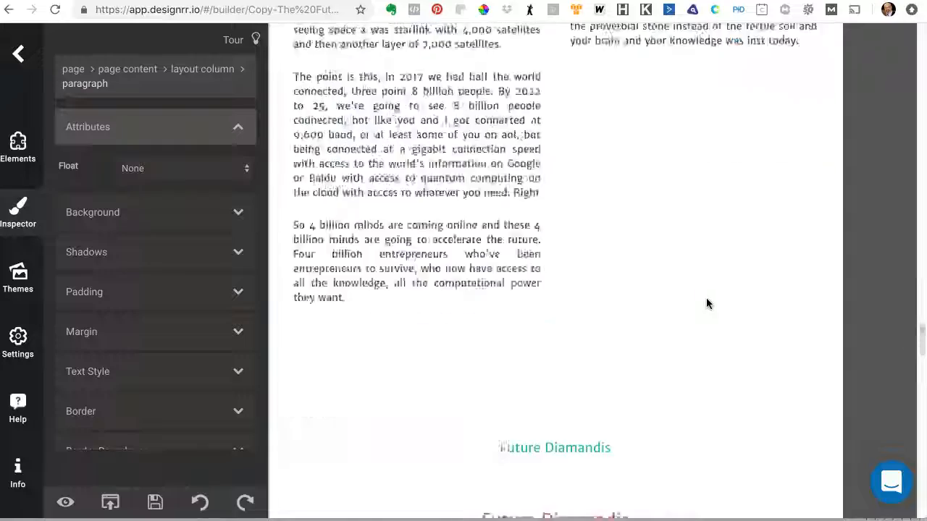
pyautogui.scroll(-12, 704, 296)
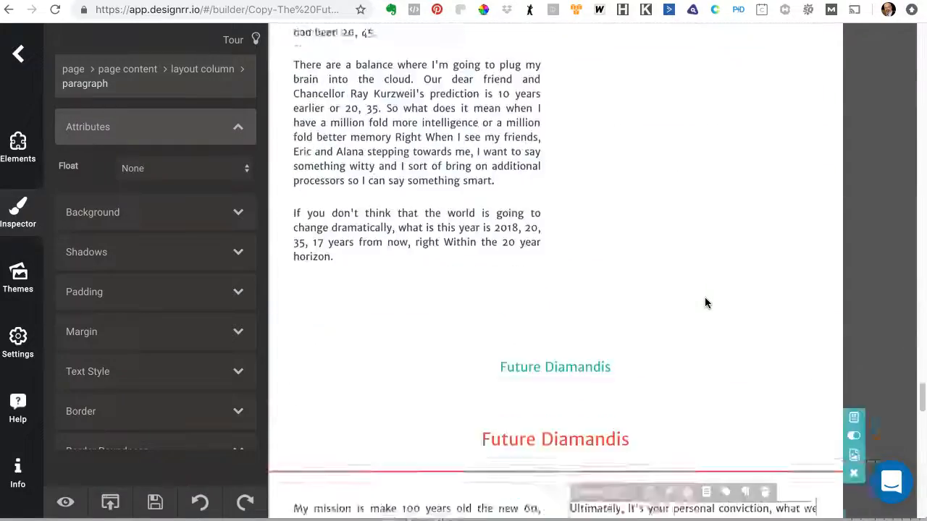
pyautogui.scroll(-6, 705, 302)
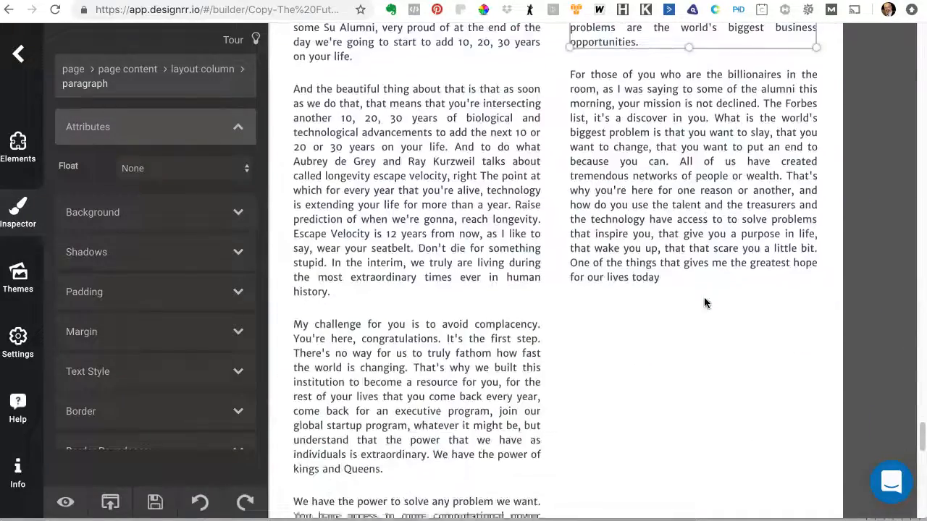
# Step: Move the Accelerating Exponential Technologies image up to the end of the previous page's right column, below the computational power paragraph
pyautogui.scroll(-18, 702, 296)
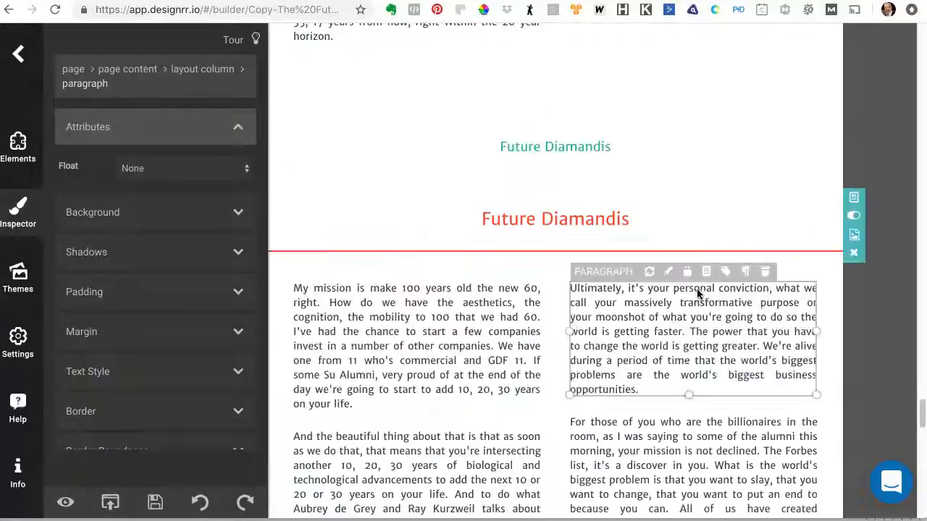
pyautogui.scroll(20, 694, 286)
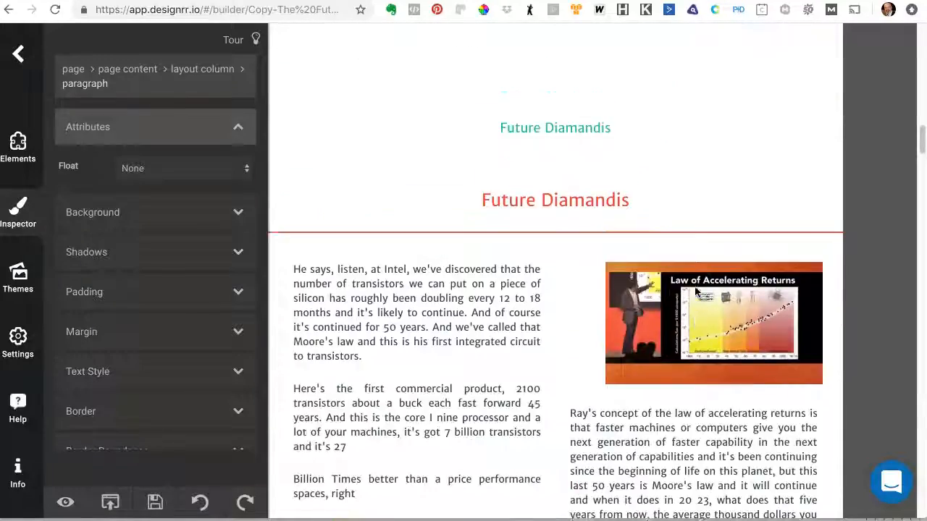
pyautogui.scroll(3, 695, 290)
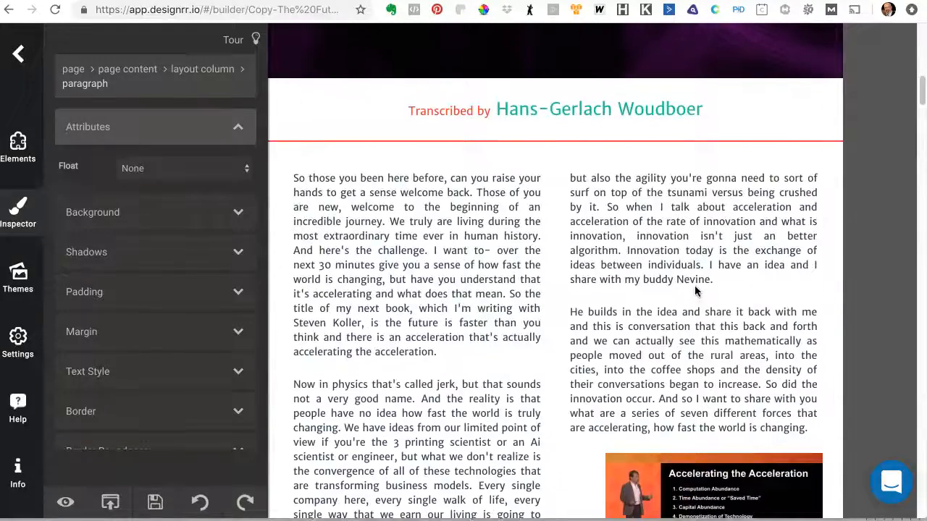
pyautogui.scroll(-2, 694, 289)
pyautogui.click(658, 268)
pyautogui.click(422, 218)
pyautogui.click(409, 211)
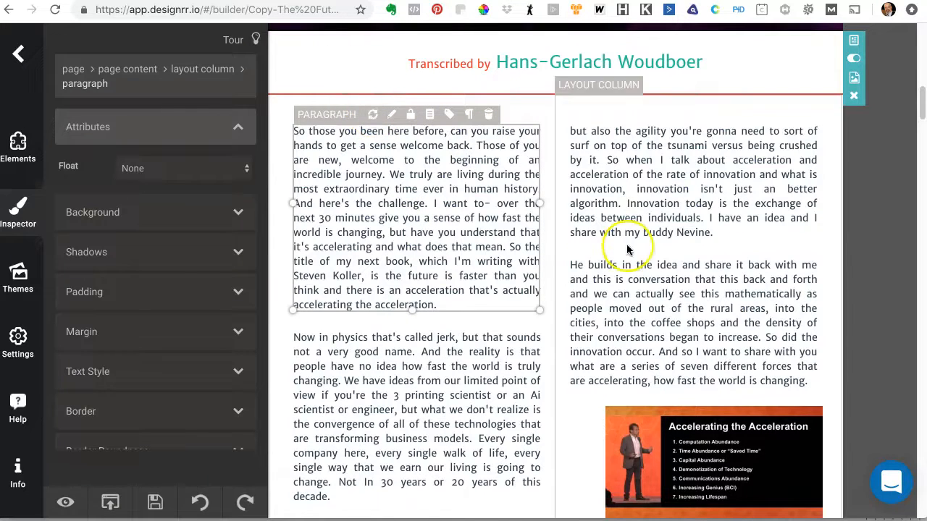
pyautogui.scroll(-8, 637, 242)
pyautogui.scroll(-4, 627, 244)
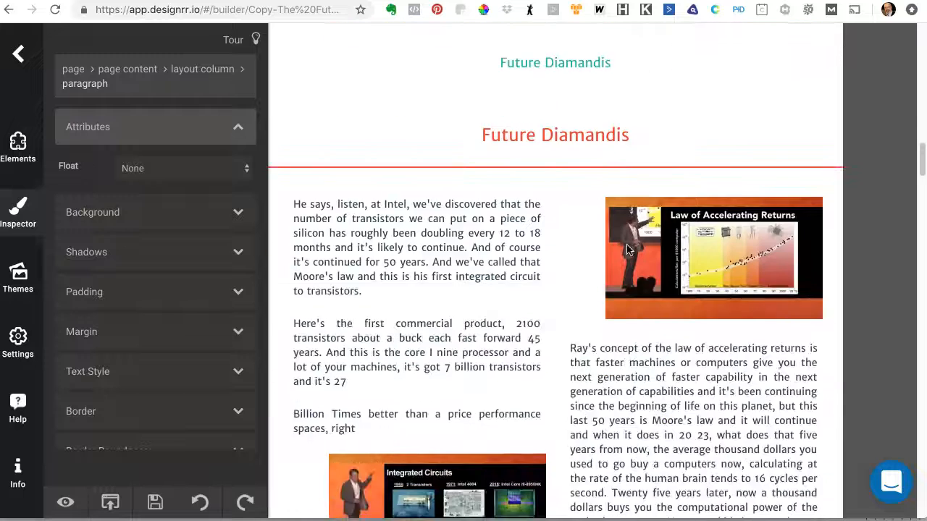
pyautogui.scroll(-8, 626, 249)
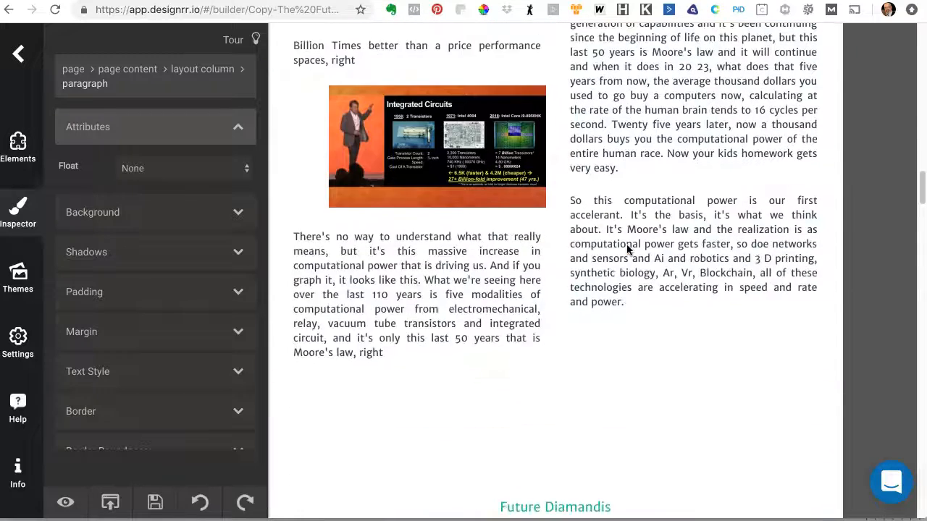
pyautogui.click(582, 271)
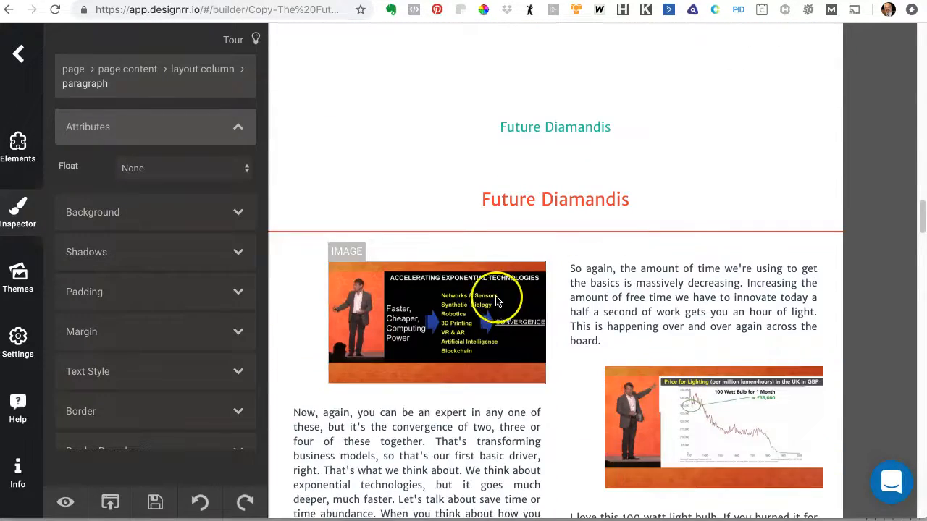
pyautogui.scroll(5, 674, 232)
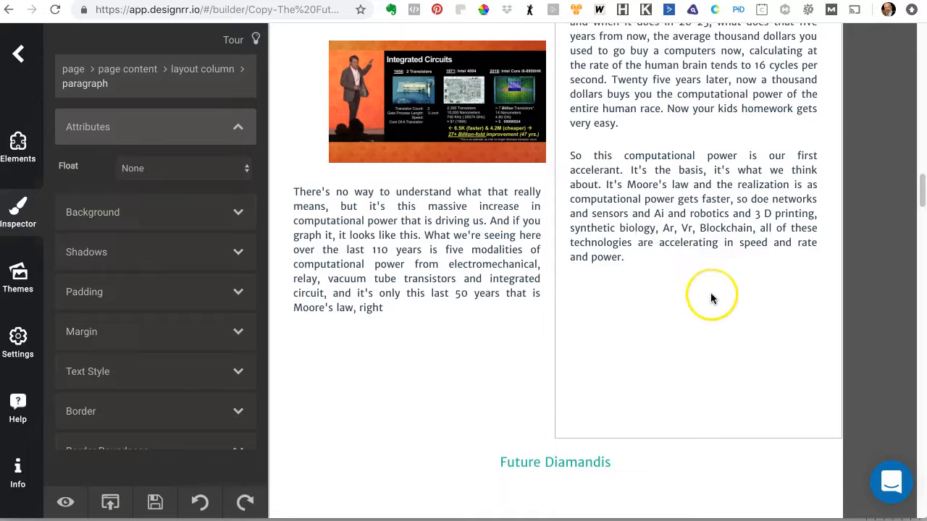
pyautogui.scroll(-3, 711, 292)
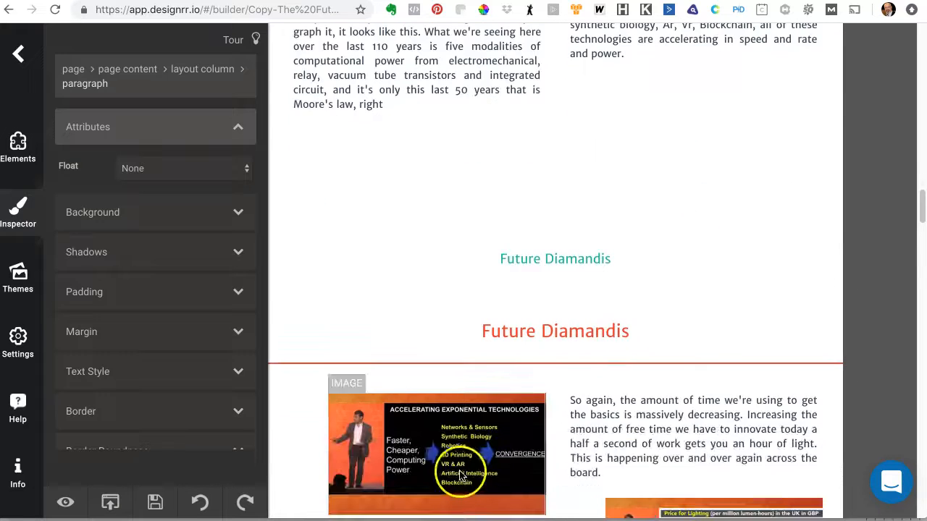
pyautogui.click(457, 471)
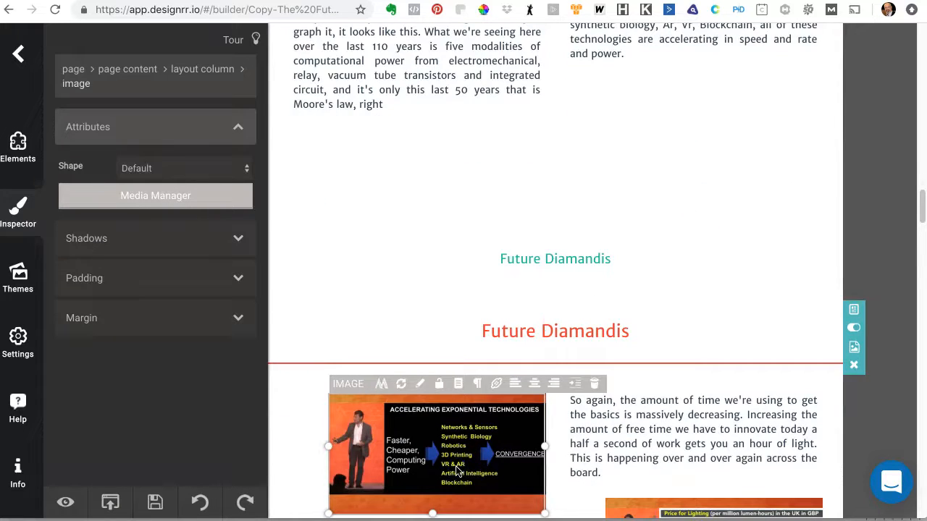
pyautogui.press('Up')
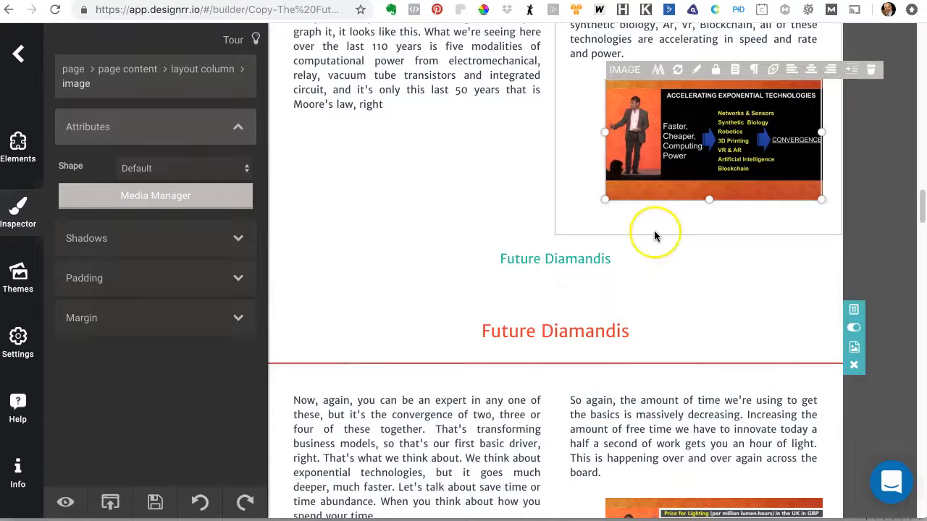
# Step: Move the "So again, the amount of time" paragraph from the top of the right column to the end of the left column
pyautogui.scroll(-6, 654, 230)
pyautogui.scroll(-4, 653, 235)
pyautogui.scroll(2, 654, 235)
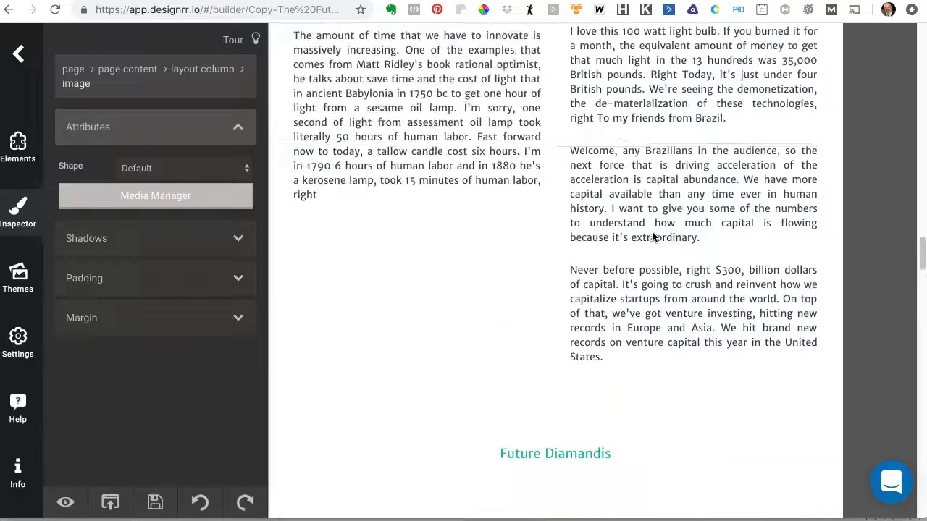
pyautogui.scroll(6, 654, 236)
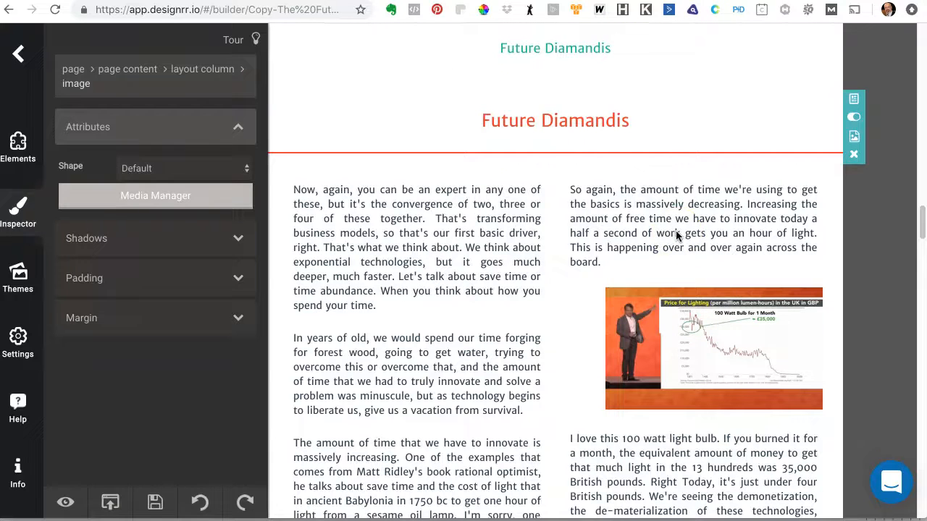
pyautogui.click(679, 225)
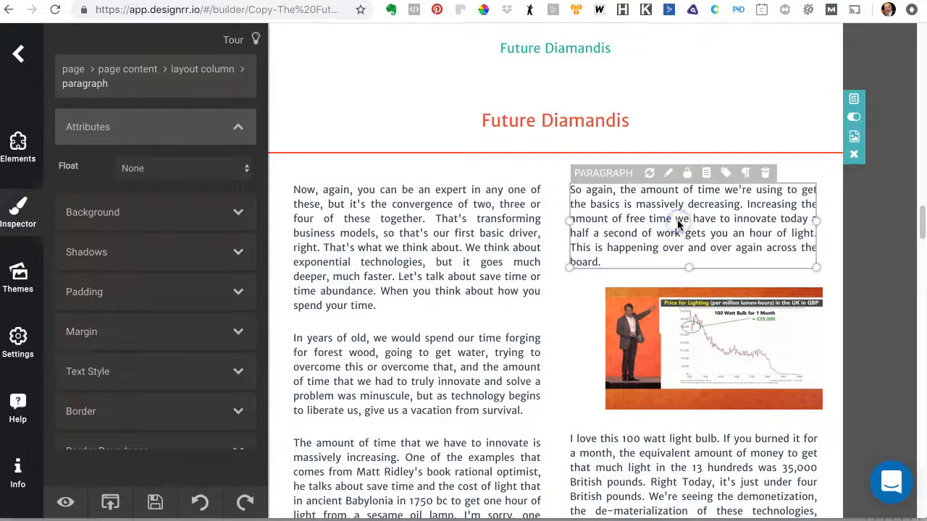
pyautogui.click(476, 242)
pyautogui.click(375, 174)
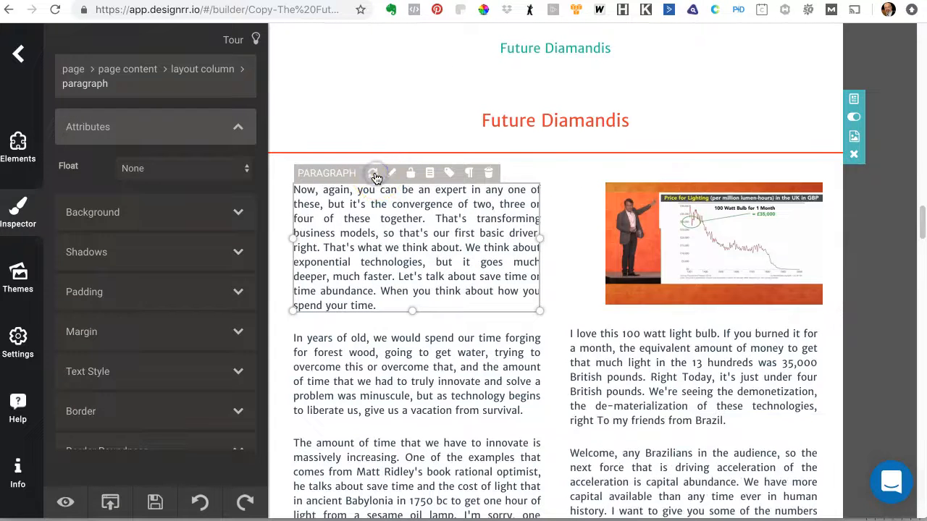
# Step: Scroll through the following pages, reviewing how the paragraphs are distributed across the columns
pyautogui.scroll(-2, 594, 291)
pyautogui.scroll(-8, 593, 291)
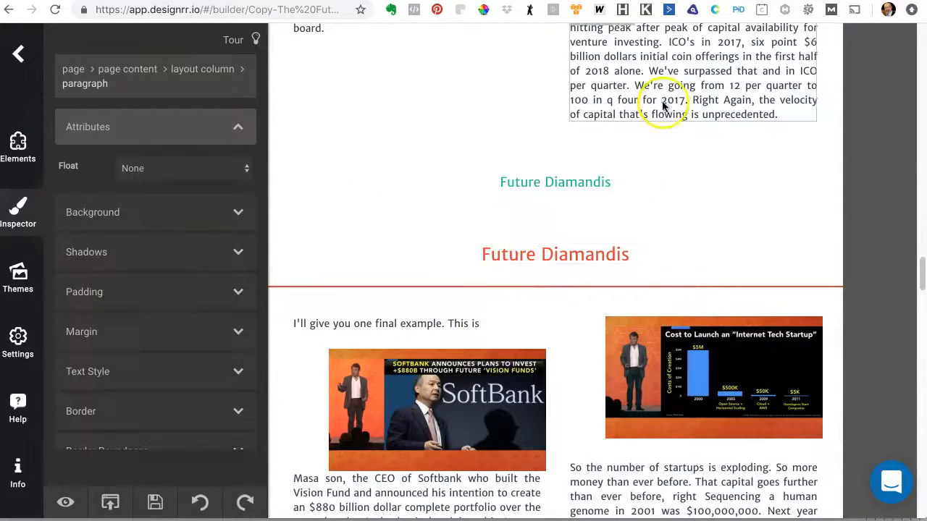
pyautogui.scroll(3, 655, 98)
pyautogui.scroll(5, 510, 283)
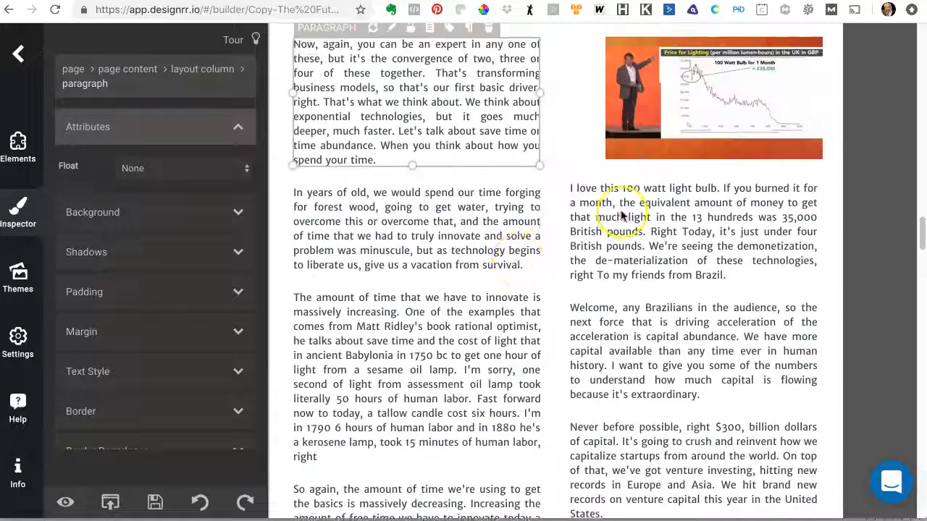
pyautogui.scroll(2, 629, 224)
pyautogui.scroll(-5, 692, 348)
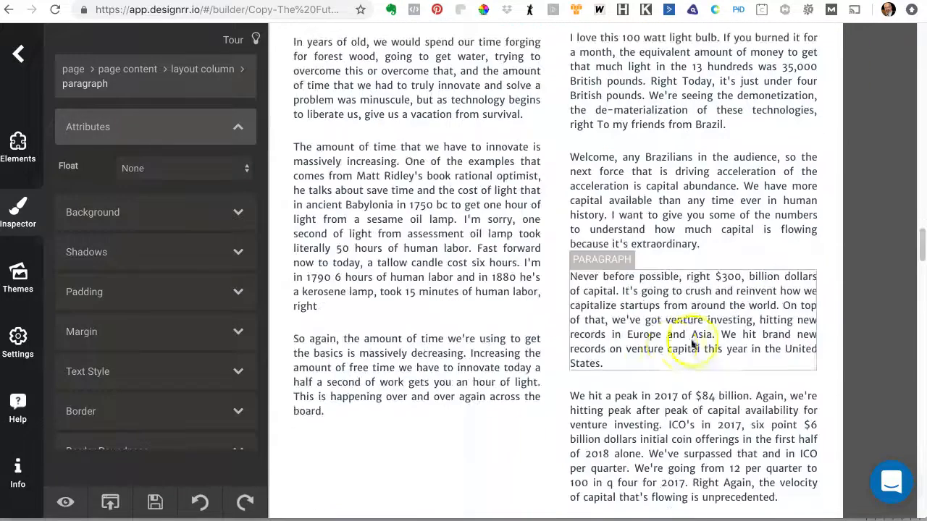
pyautogui.scroll(-2, 453, 419)
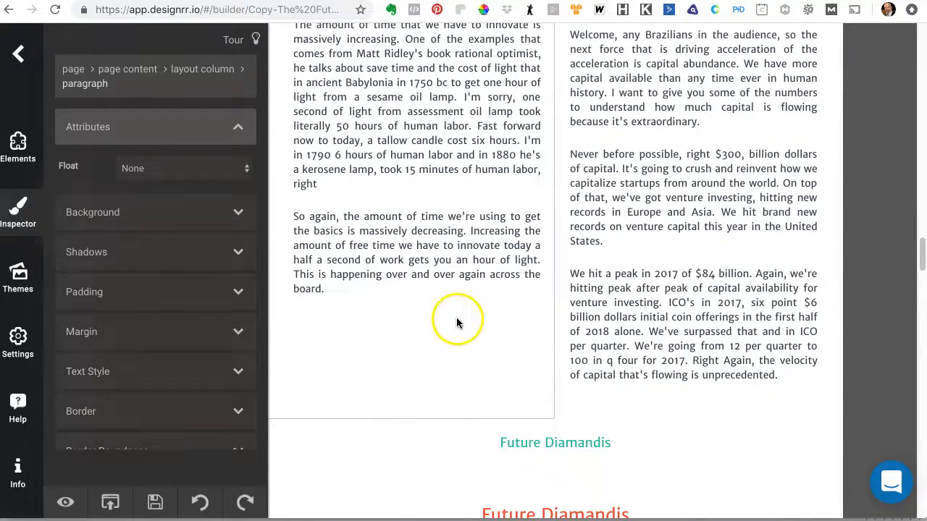
pyautogui.scroll(-7, 688, 326)
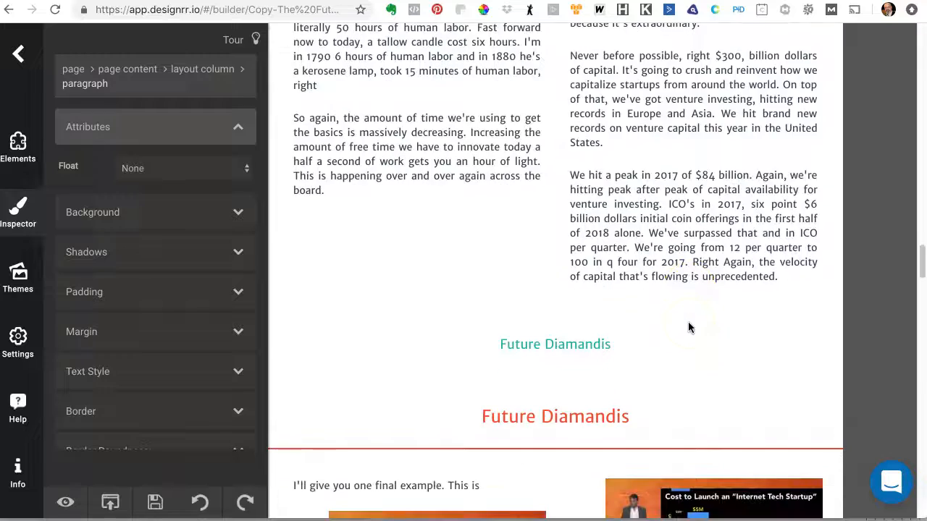
pyautogui.scroll(-6, 688, 327)
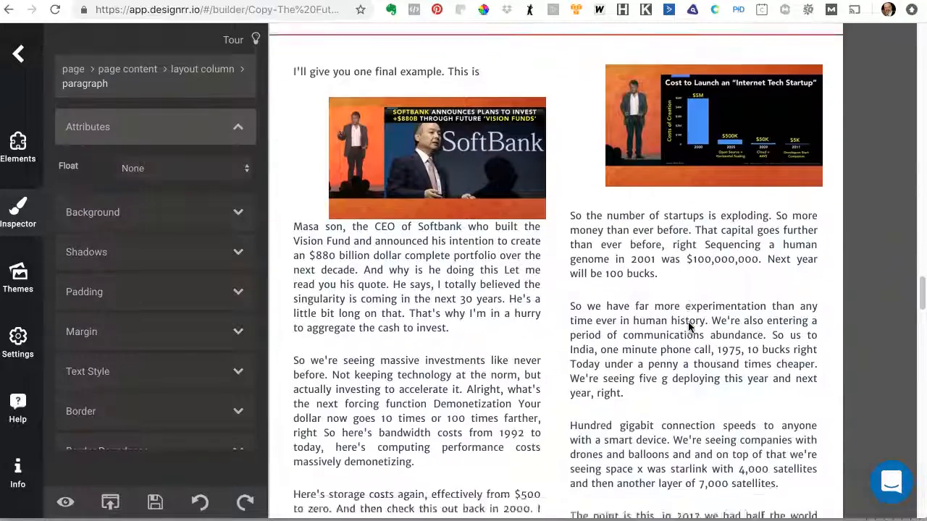
pyautogui.scroll(-7, 689, 327)
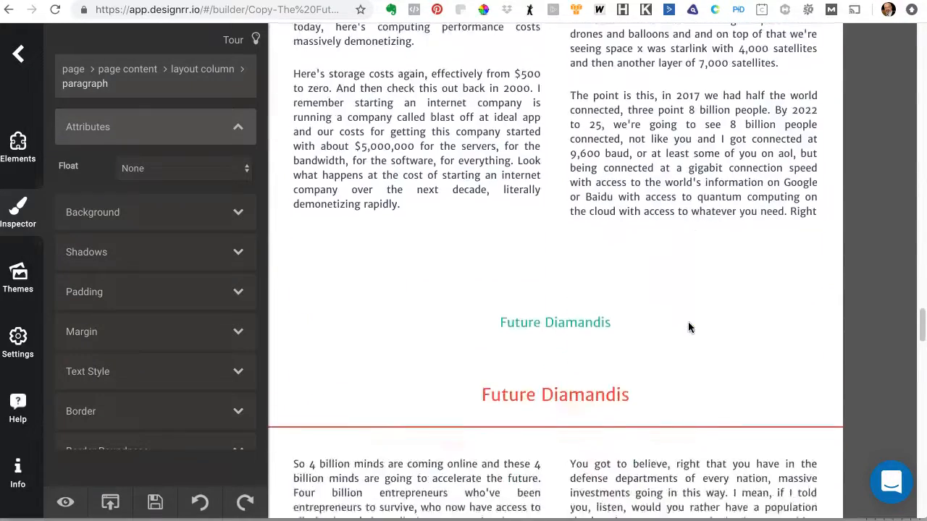
pyautogui.scroll(-3, 688, 327)
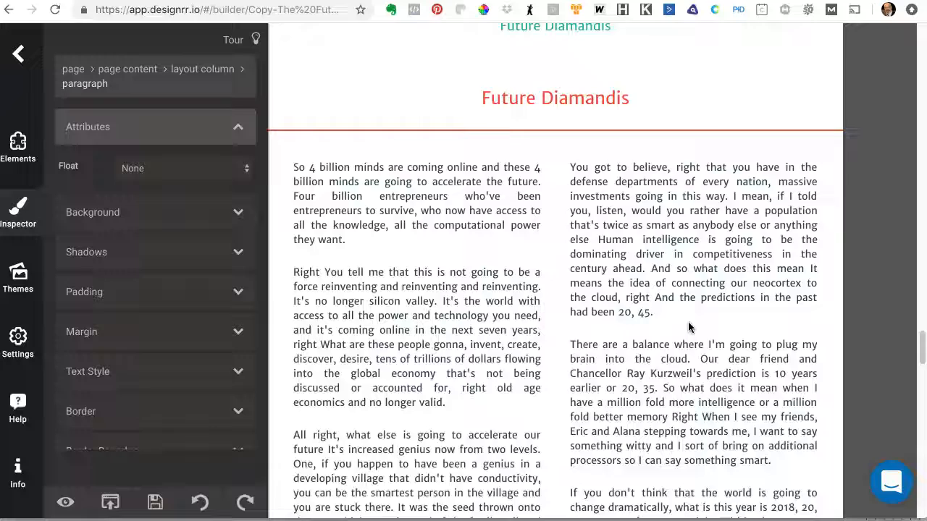
pyautogui.scroll(-2, 688, 327)
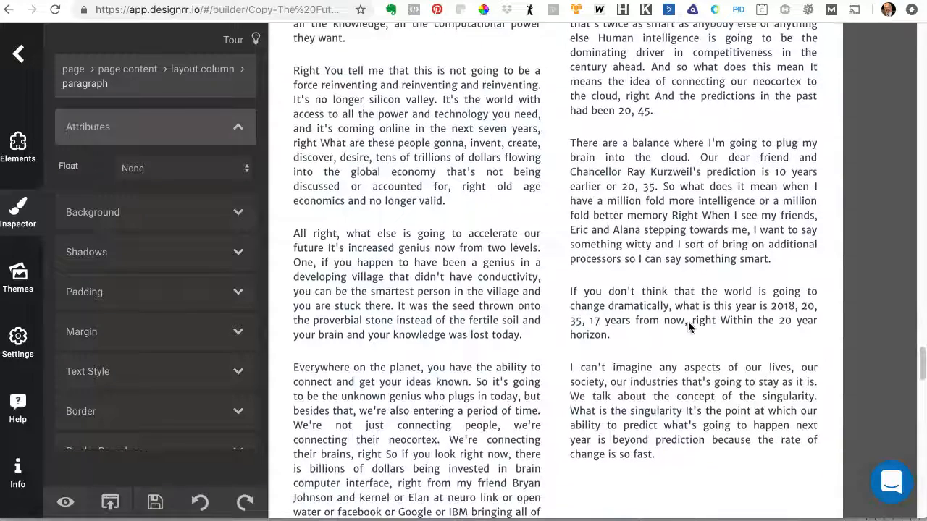
pyautogui.scroll(-7, 687, 328)
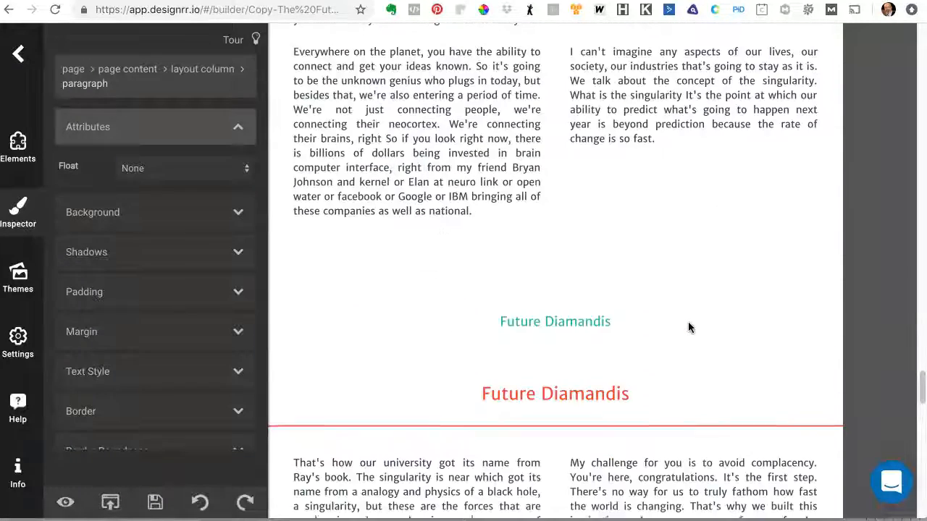
# Step: Split the "That's how our university got its name" paragraph after "making humans more intelligent."
pyautogui.scroll(-1, 688, 326)
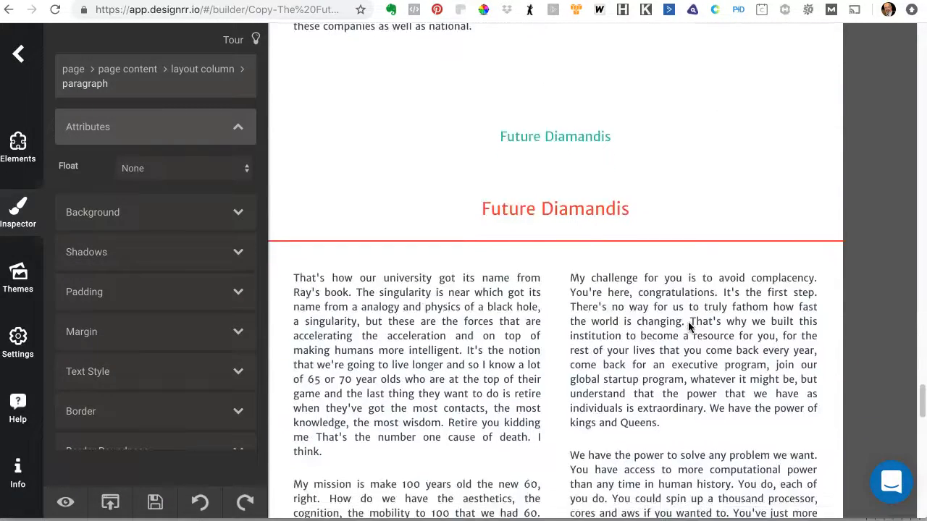
pyautogui.click(592, 340)
pyautogui.click(476, 346)
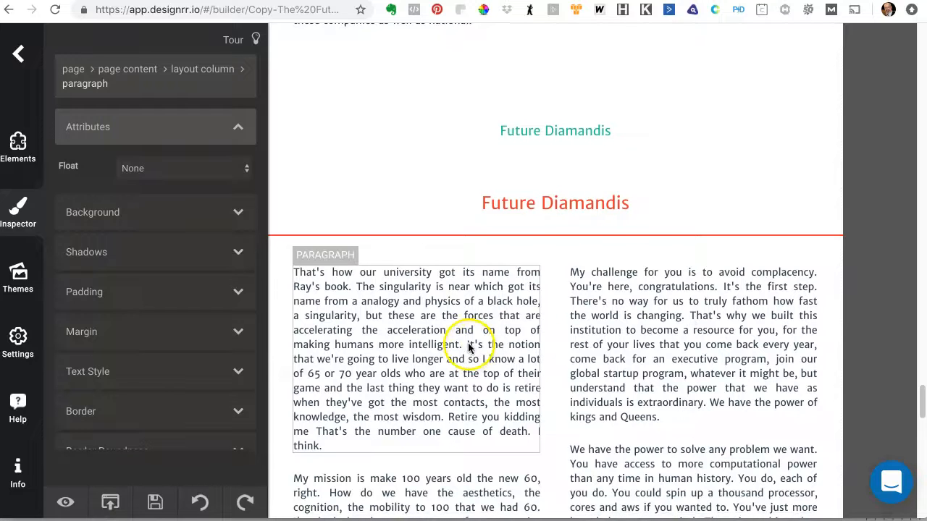
pyautogui.doubleClick(468, 346)
pyautogui.click(467, 344)
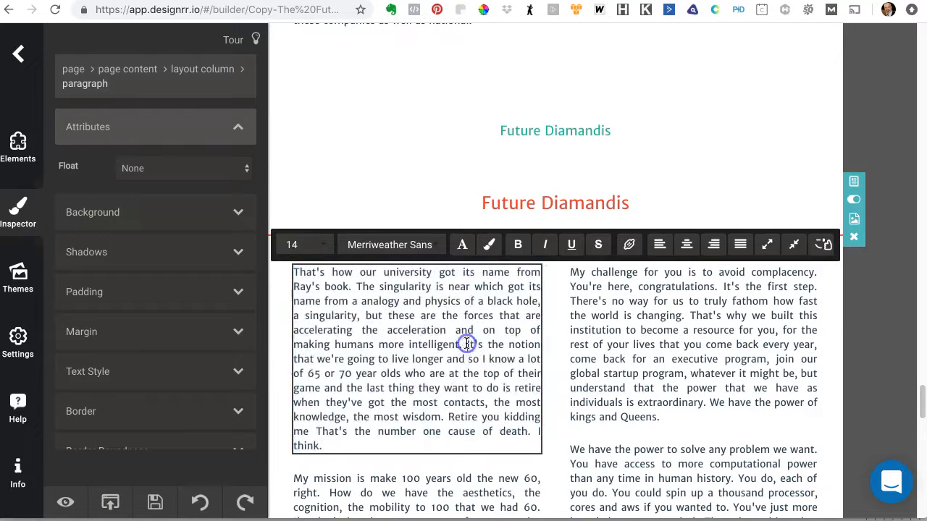
pyautogui.click(769, 246)
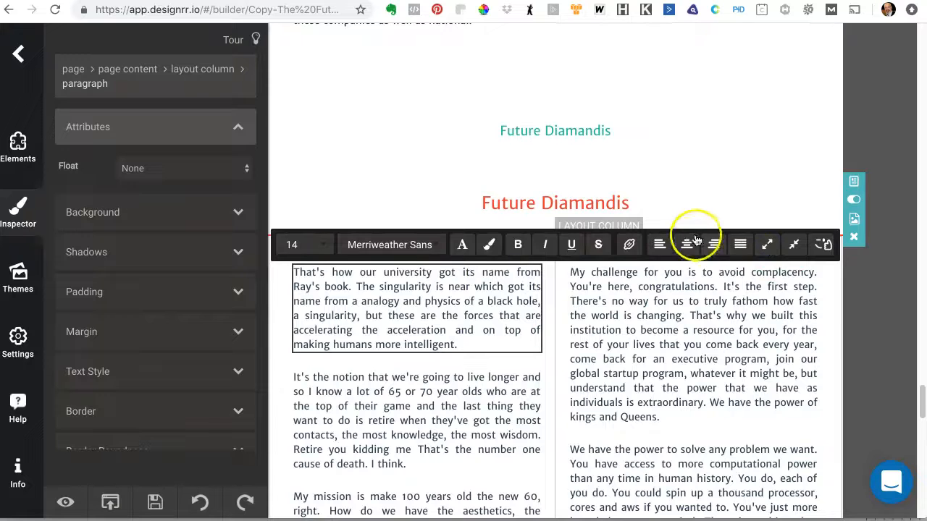
# Step: Move the "That's how our university got its name" paragraph to the end of the previous page's right column
pyautogui.scroll(5, 703, 210)
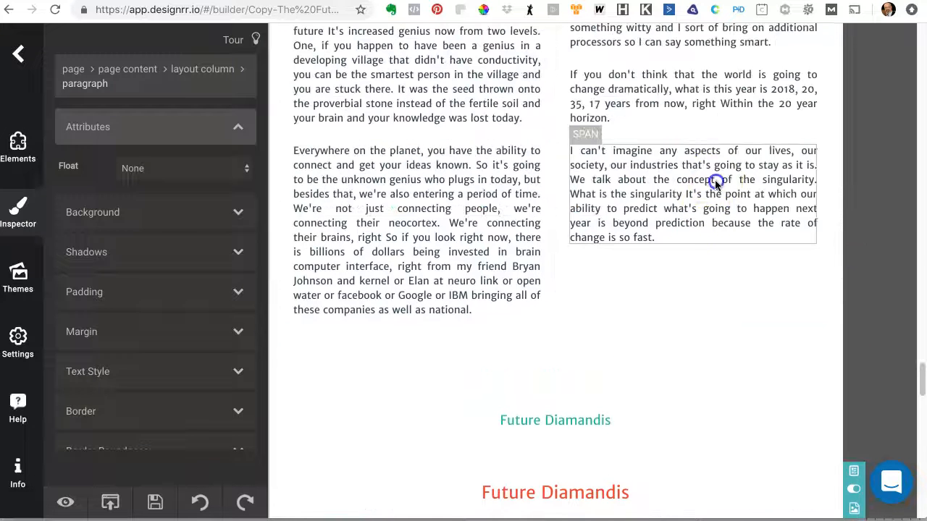
pyautogui.click(715, 185)
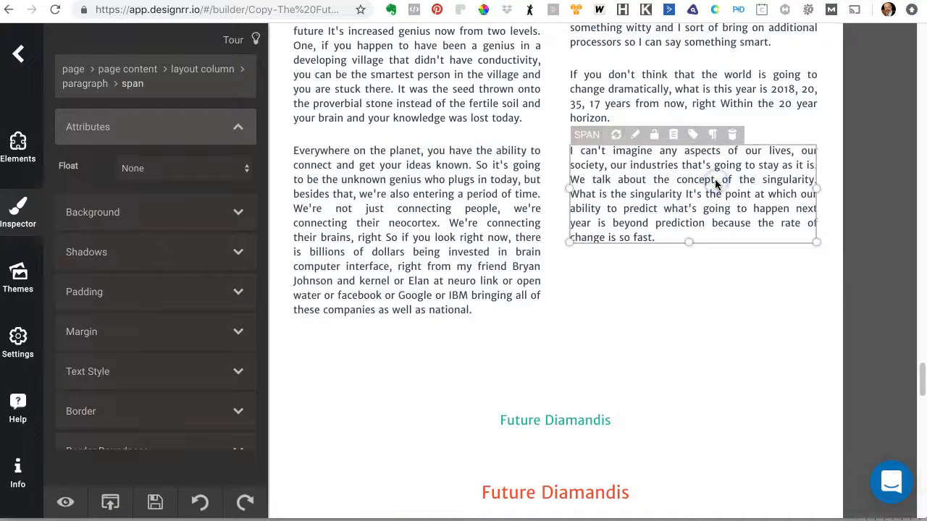
pyautogui.click(616, 136)
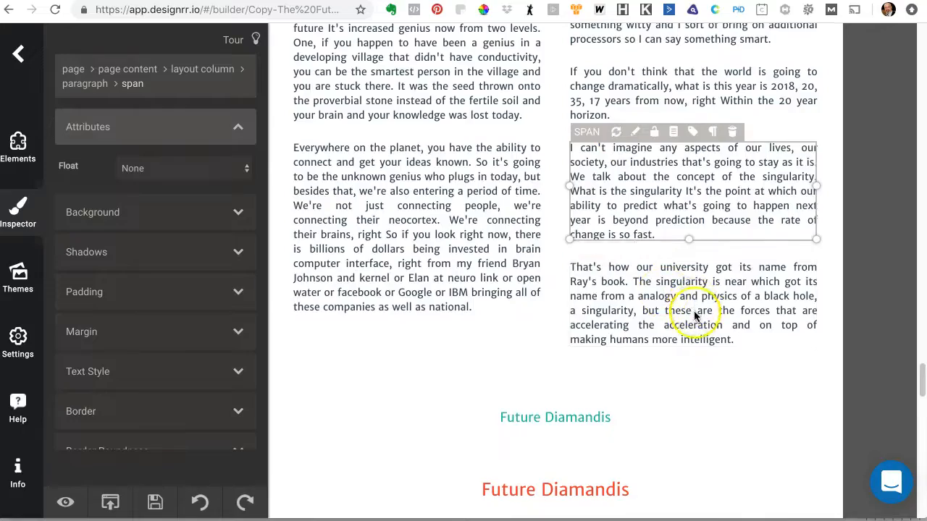
# Step: Scroll down to the final page to review its paragraphs
pyautogui.scroll(-10, 693, 310)
pyautogui.scroll(-10, 694, 311)
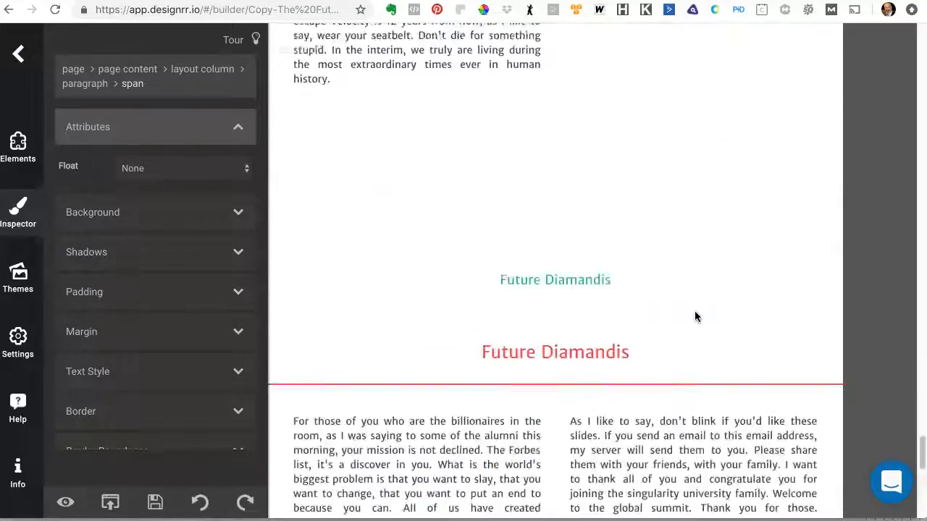
pyautogui.scroll(4, 694, 311)
pyautogui.scroll(3, 693, 311)
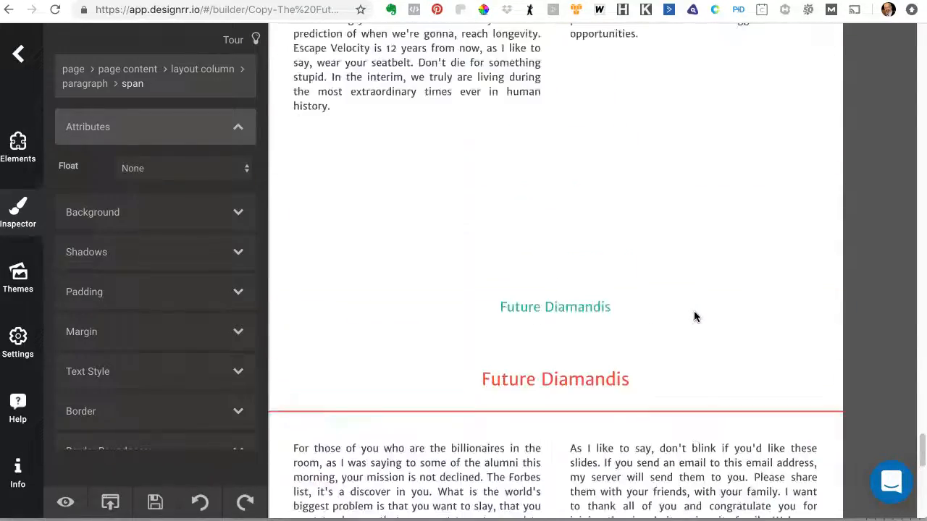
pyautogui.scroll(-3, 592, 396)
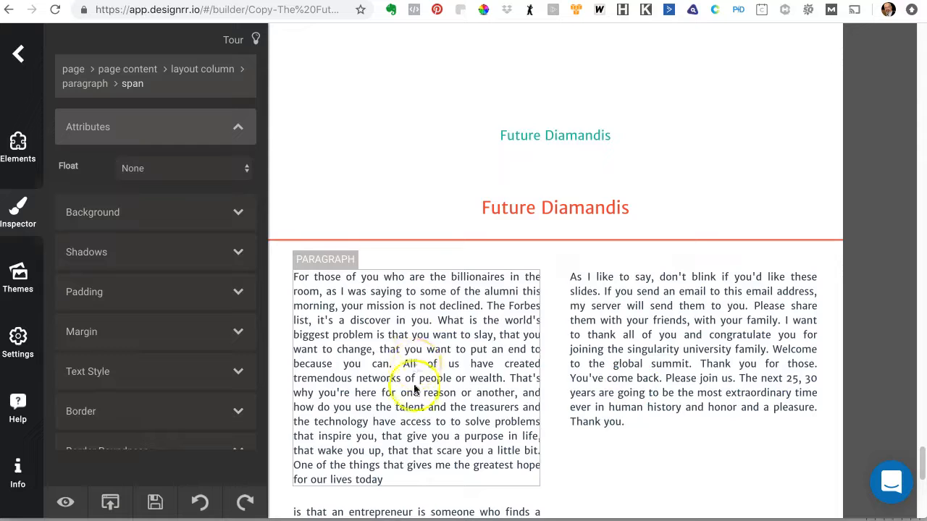
# Step: Scroll back and forth between the last two pages, reviewing how their paragraphs fill the columns
pyautogui.scroll(3, 651, 326)
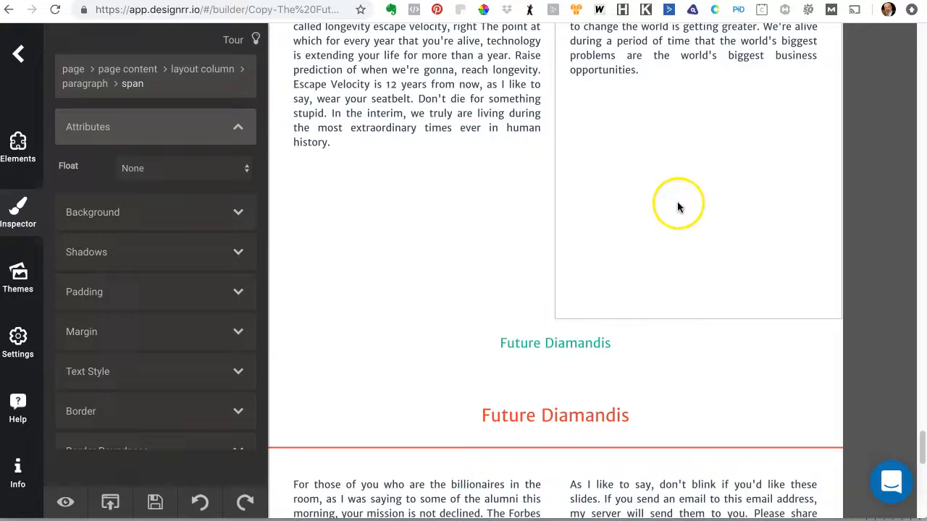
pyautogui.scroll(5, 680, 217)
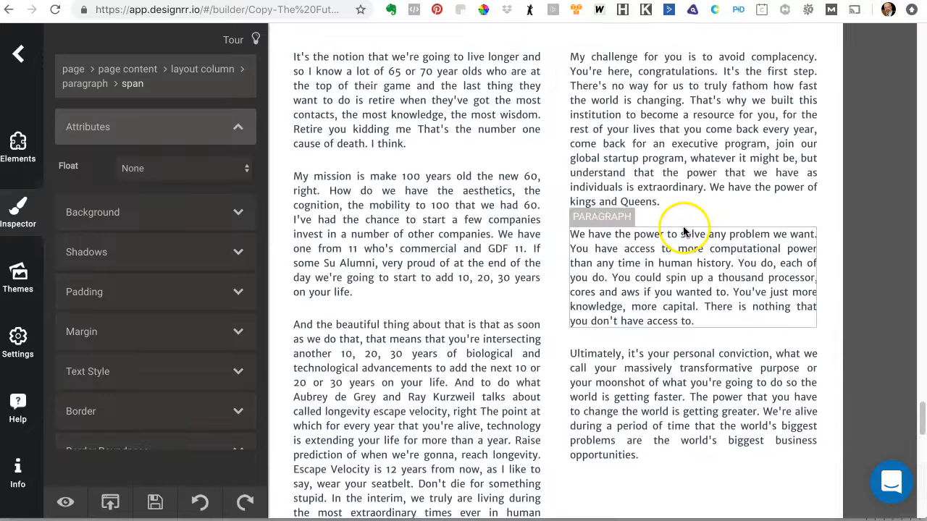
pyautogui.scroll(-3, 470, 435)
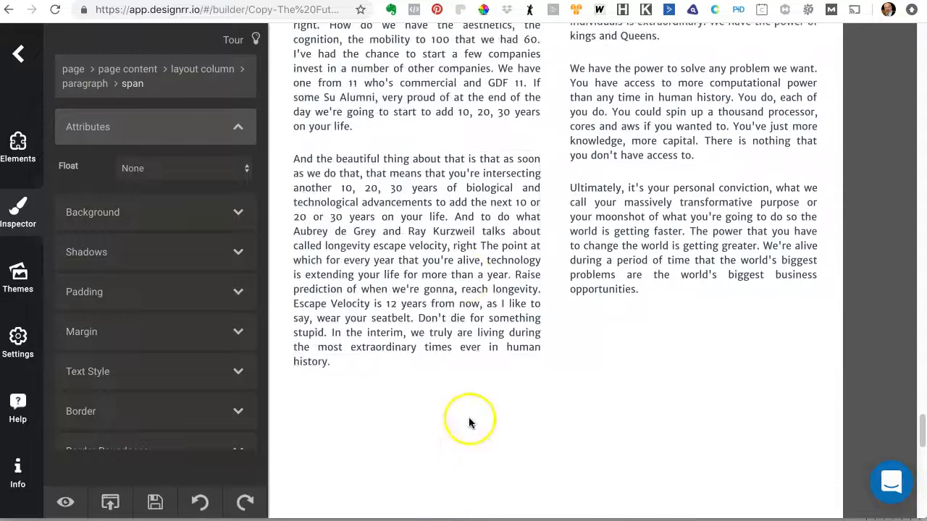
pyautogui.scroll(-8, 509, 410)
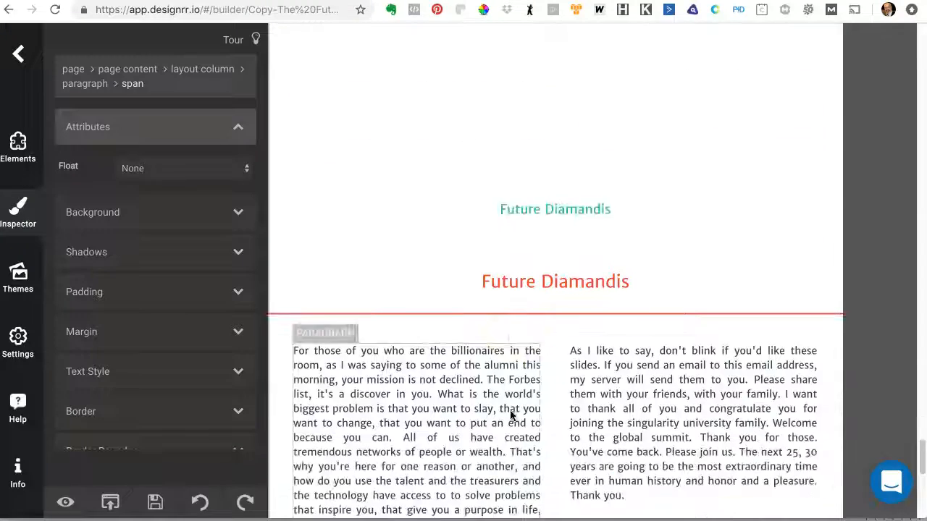
pyautogui.scroll(-5, 637, 417)
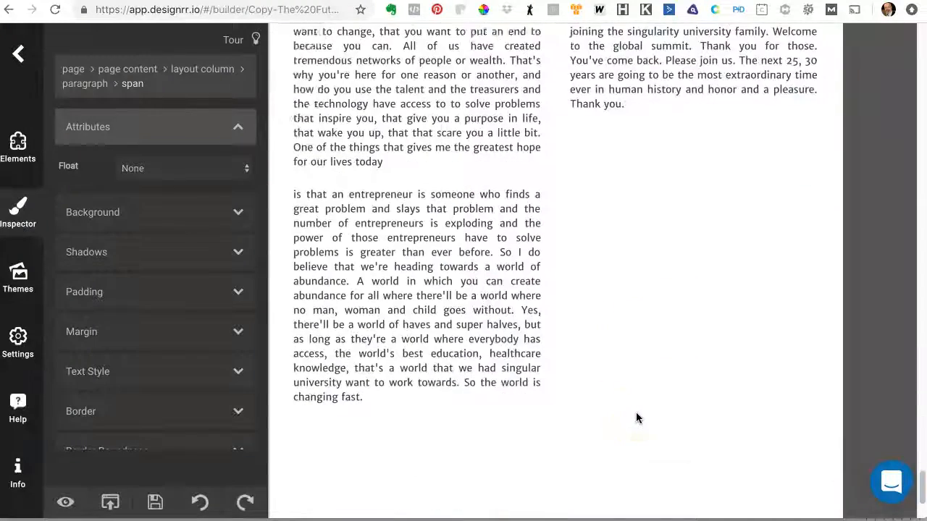
pyautogui.scroll(12, 636, 418)
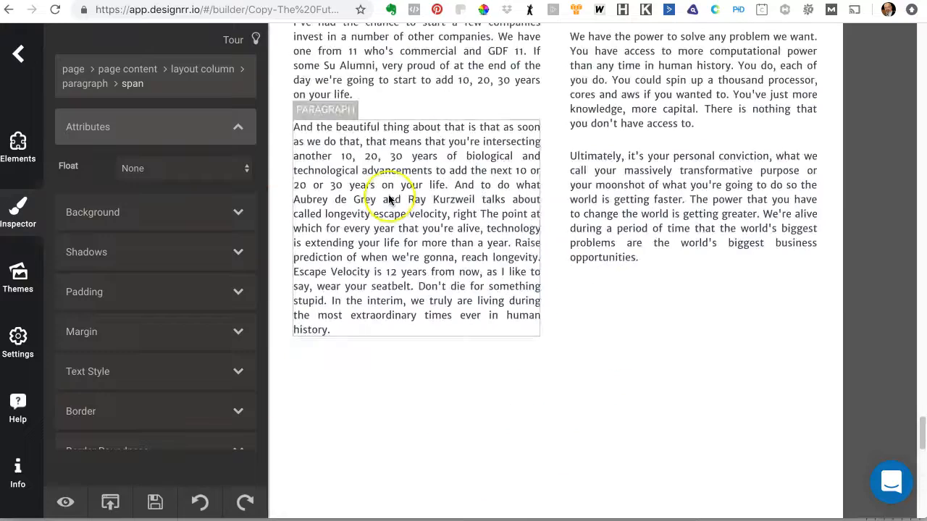
pyautogui.scroll(7, 388, 199)
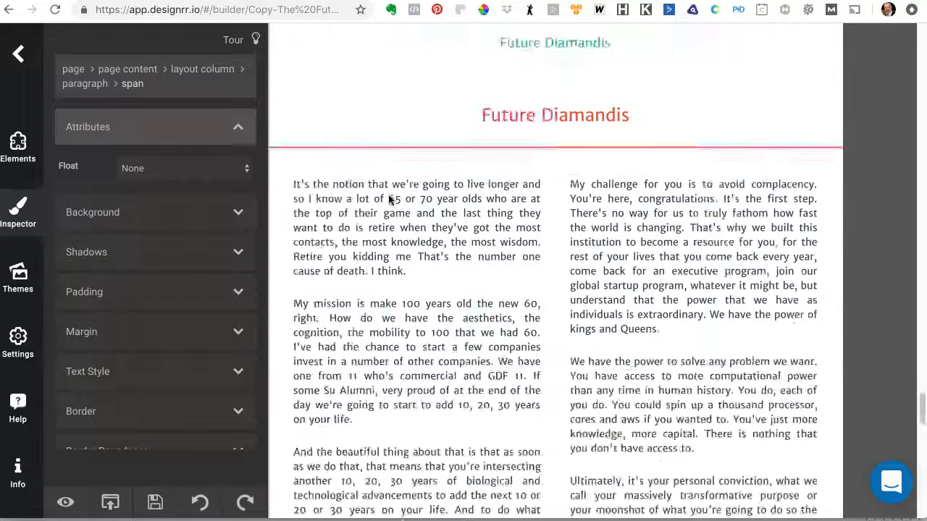
pyautogui.scroll(-4, 388, 199)
pyautogui.scroll(-3, 388, 199)
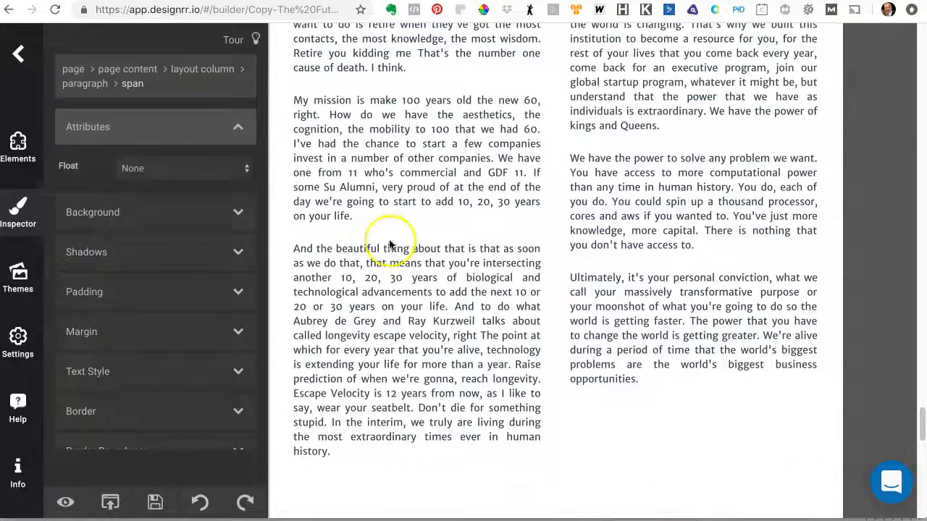
# Step: Select the "And the beautiful thing about that" paragraph and take hold of its move handle to relocate it
pyautogui.click(398, 281)
pyautogui.click(373, 232)
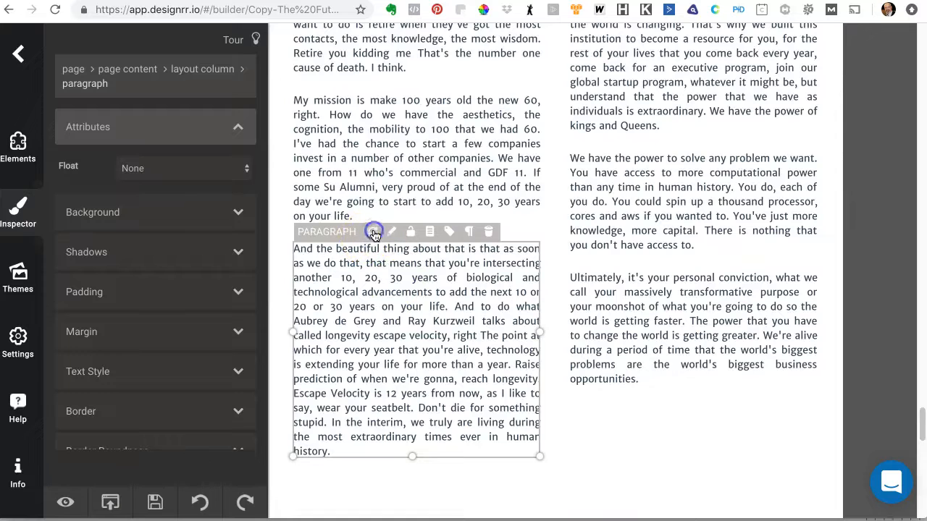
pyautogui.scroll(-5, 498, 310)
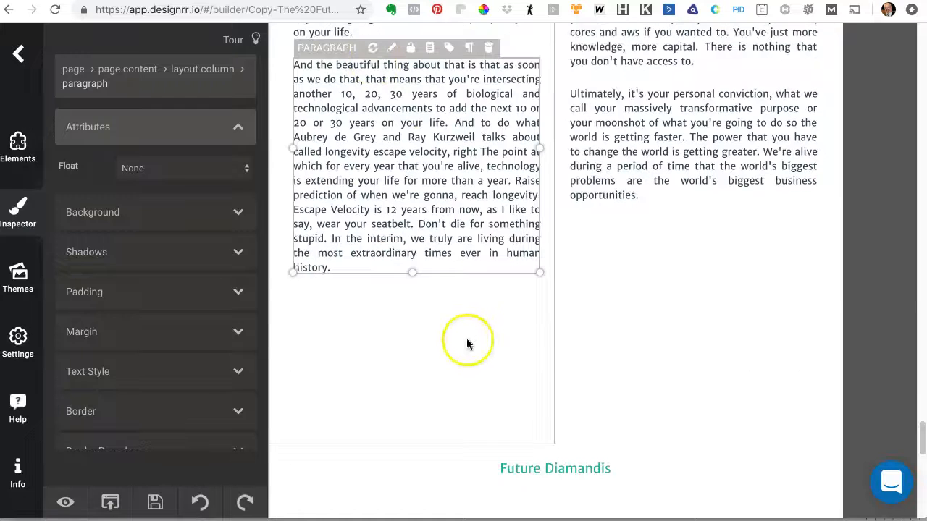
pyautogui.scroll(12, 470, 337)
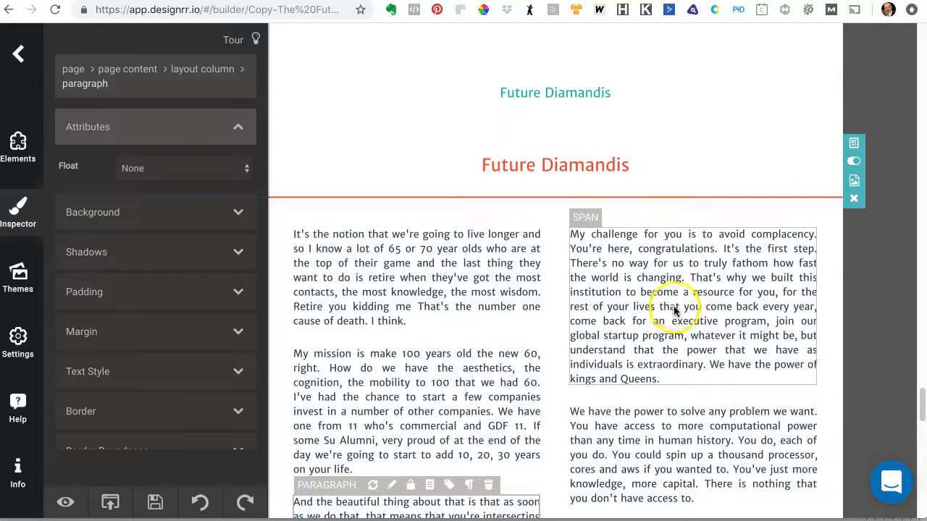